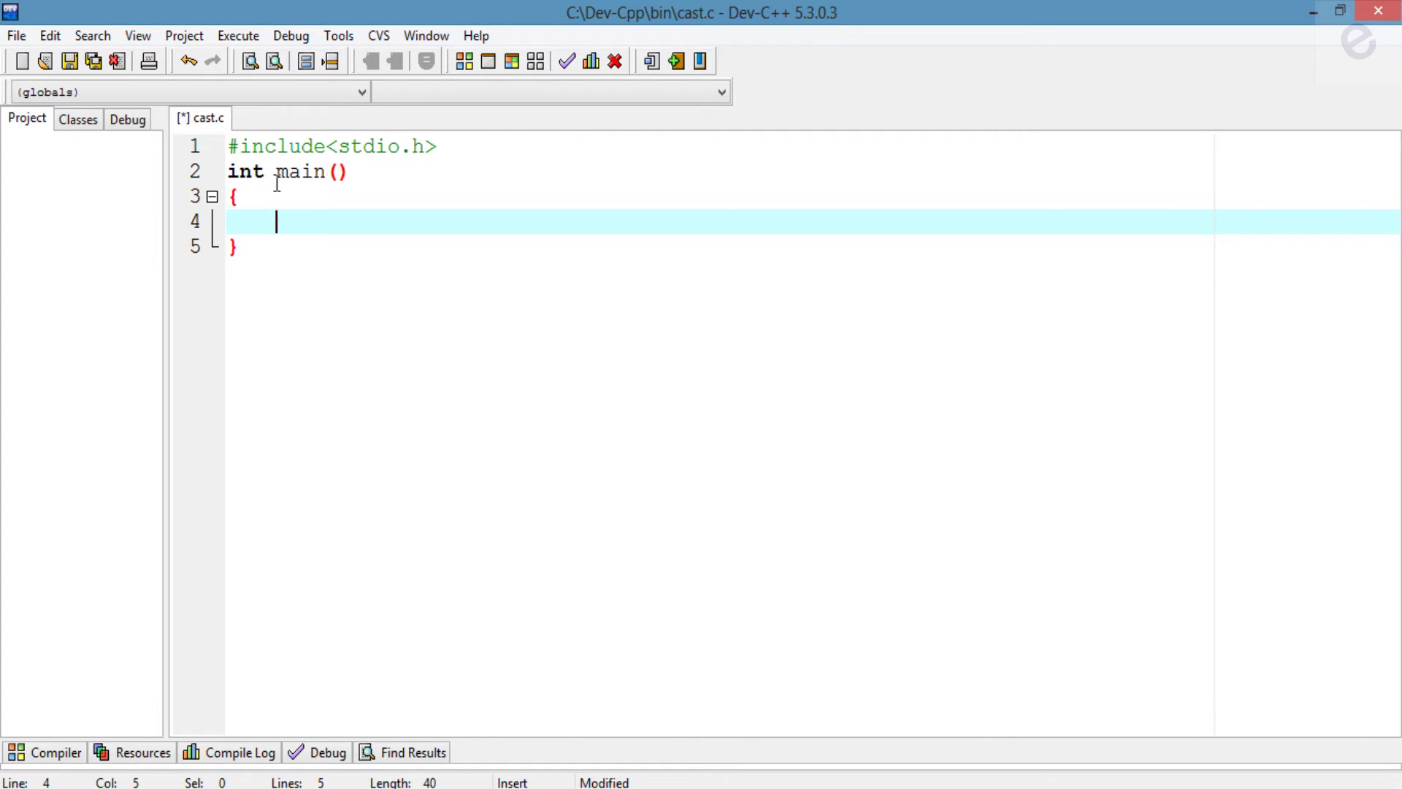
text(in)
text(t num1)
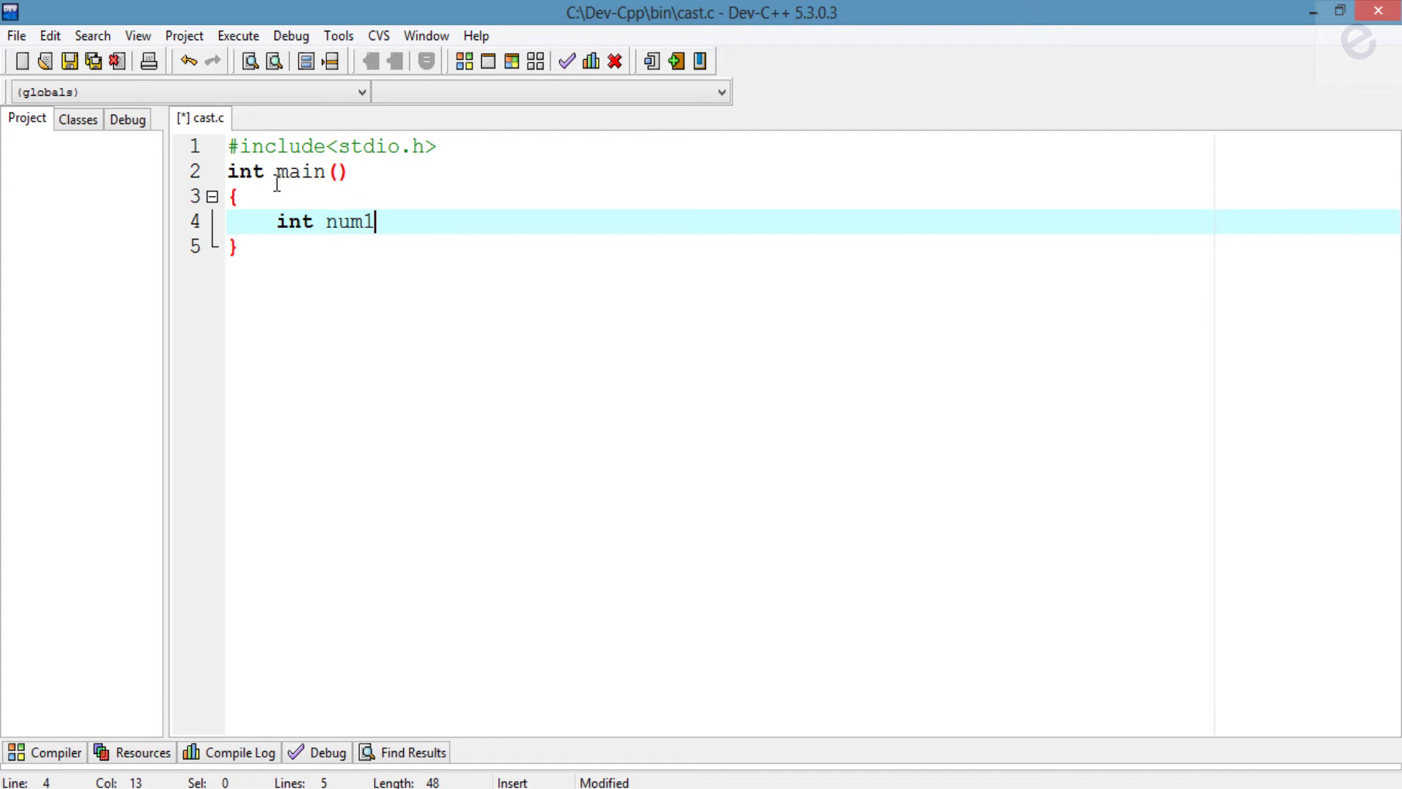
text(, num)
text(2;)
Step: Declare int num1, num2 and float z, then add printf("Enter any two values");
key(Return)
text(f)
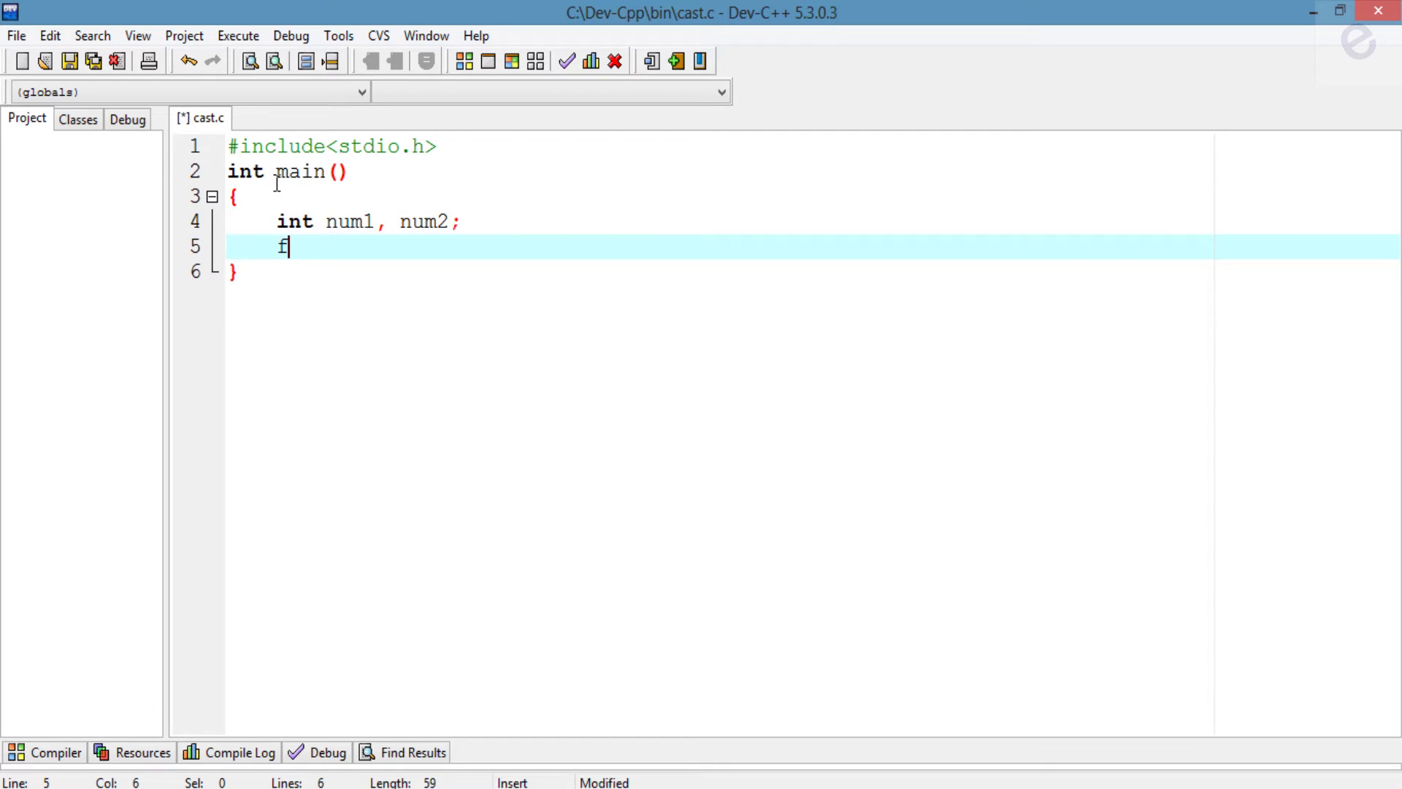
text(loat )
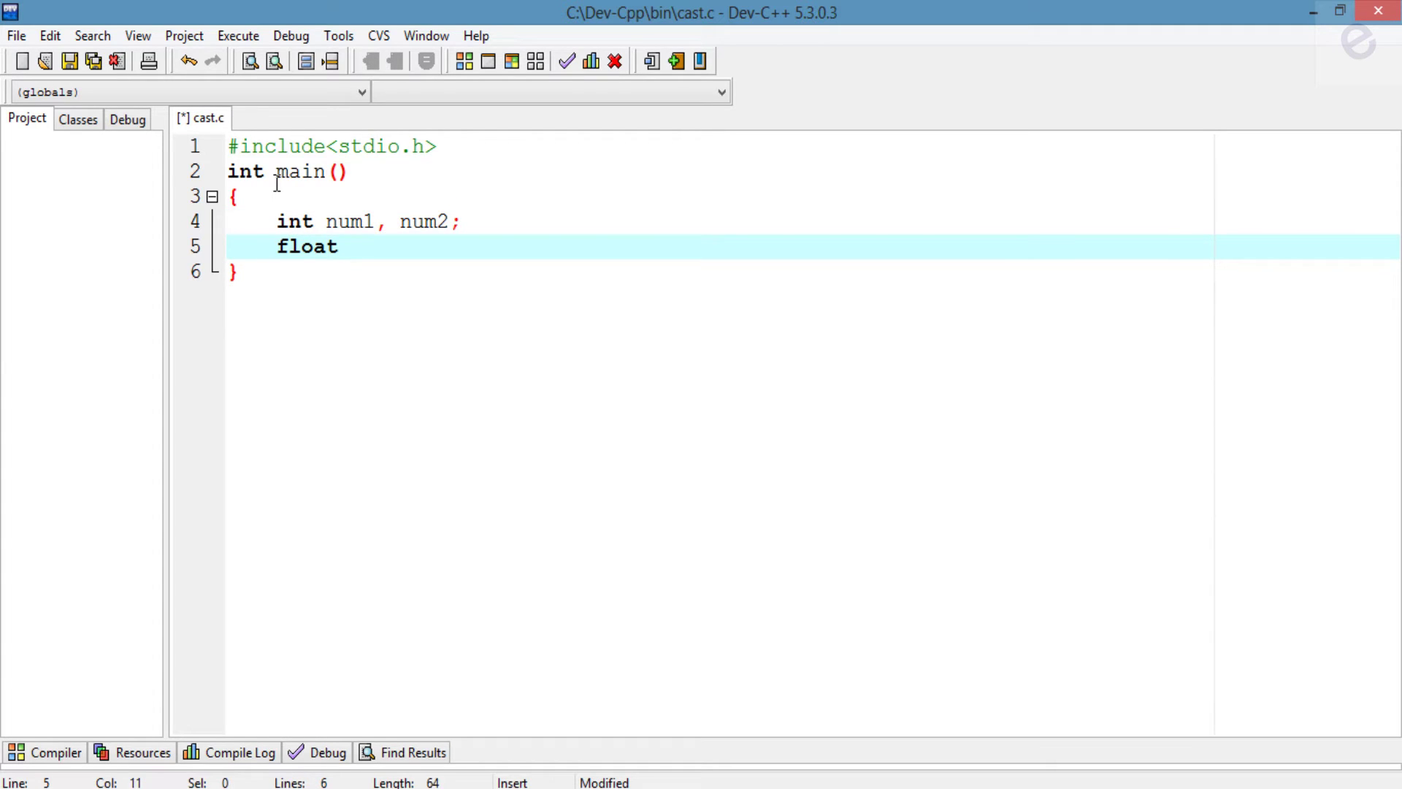
text(z;)
key(Return)
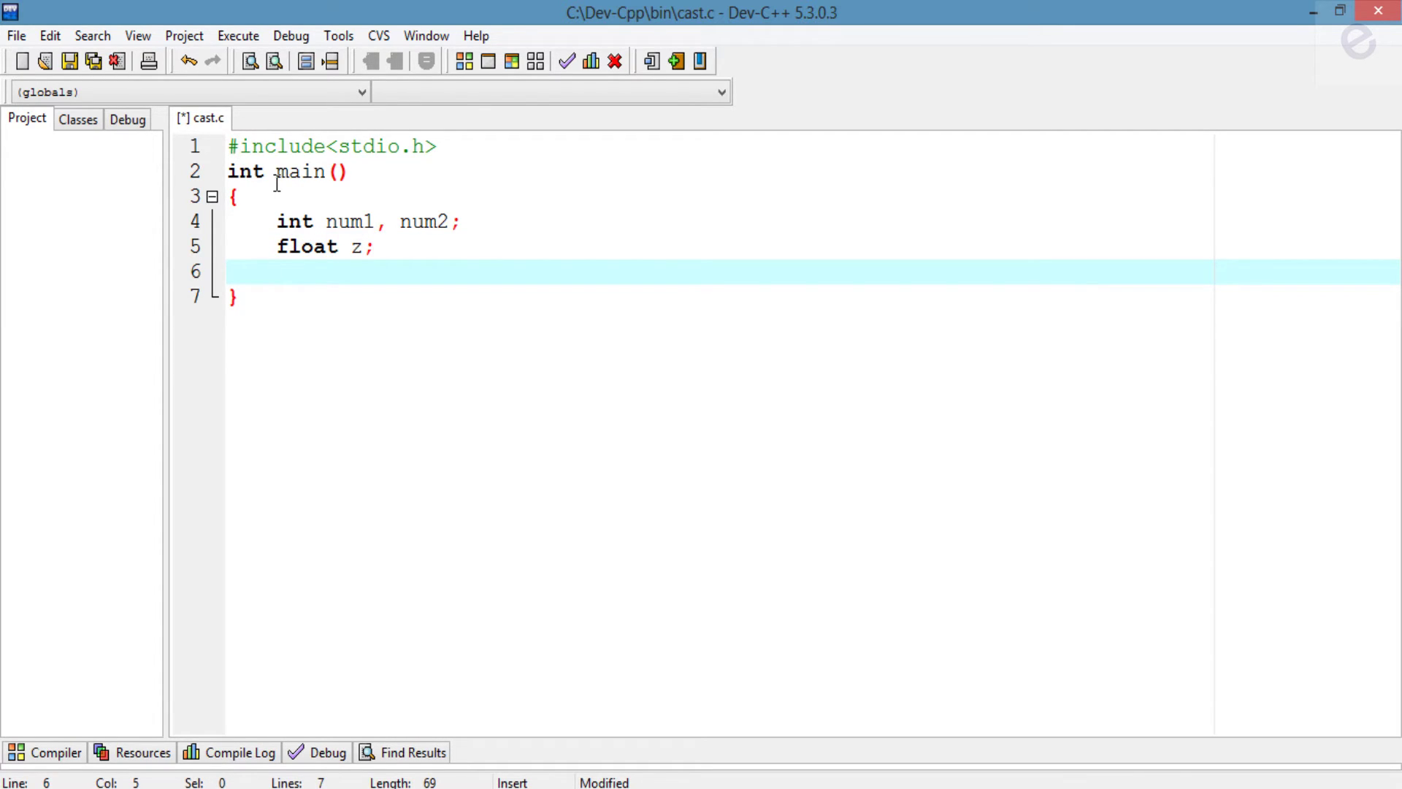
text(pri)
text(ntf();)
key(Left)
key(Left)
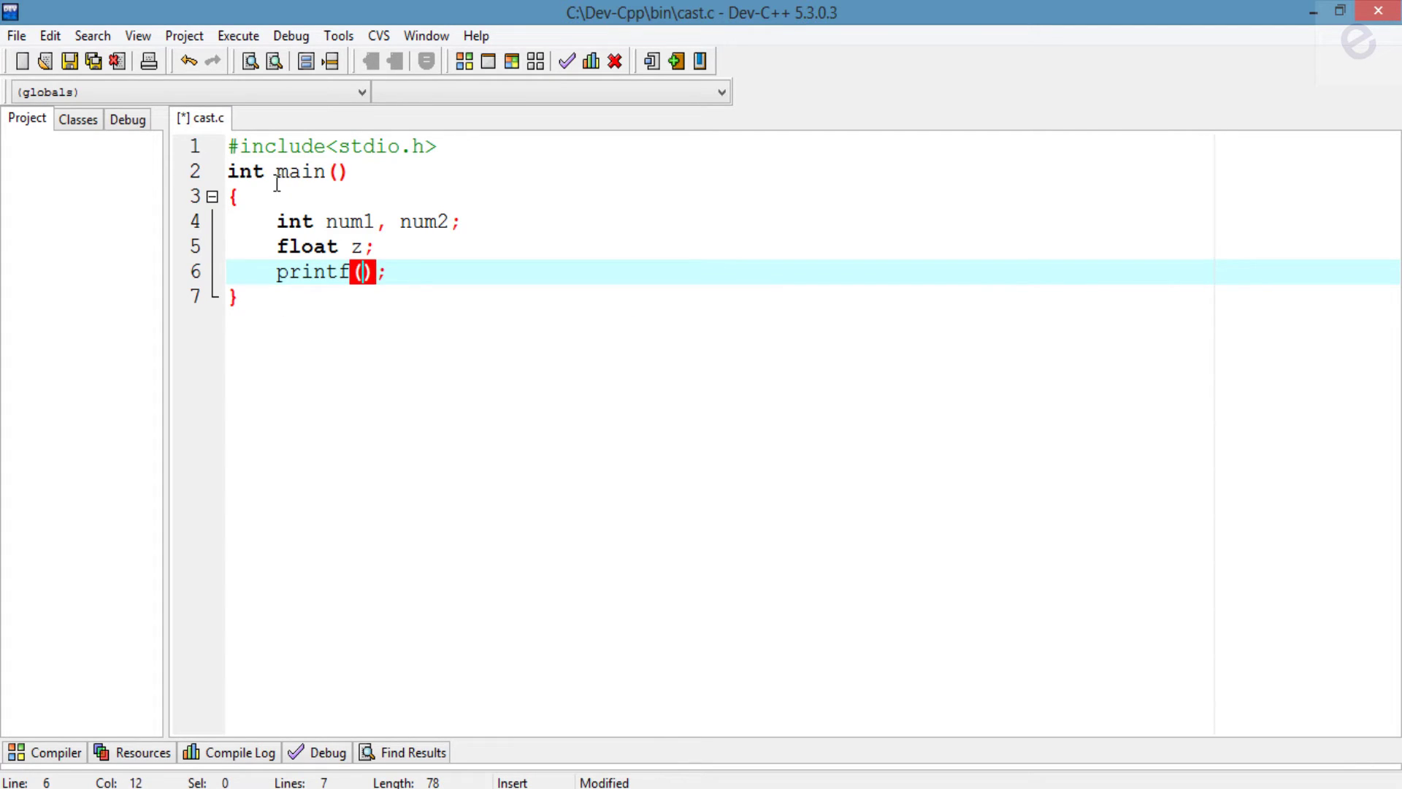
text("Enter an)
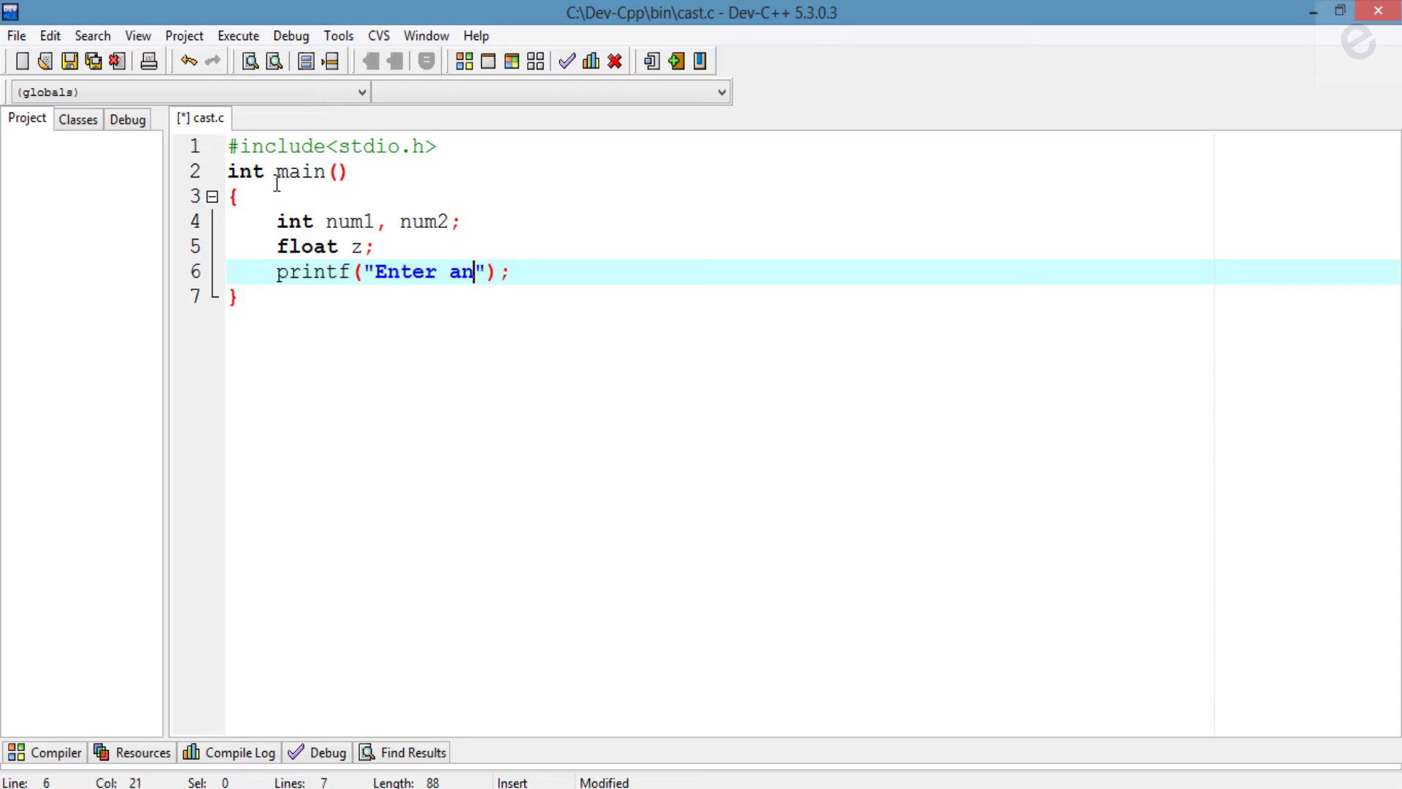
text(y tw)
key(BackSpace)
text(o )
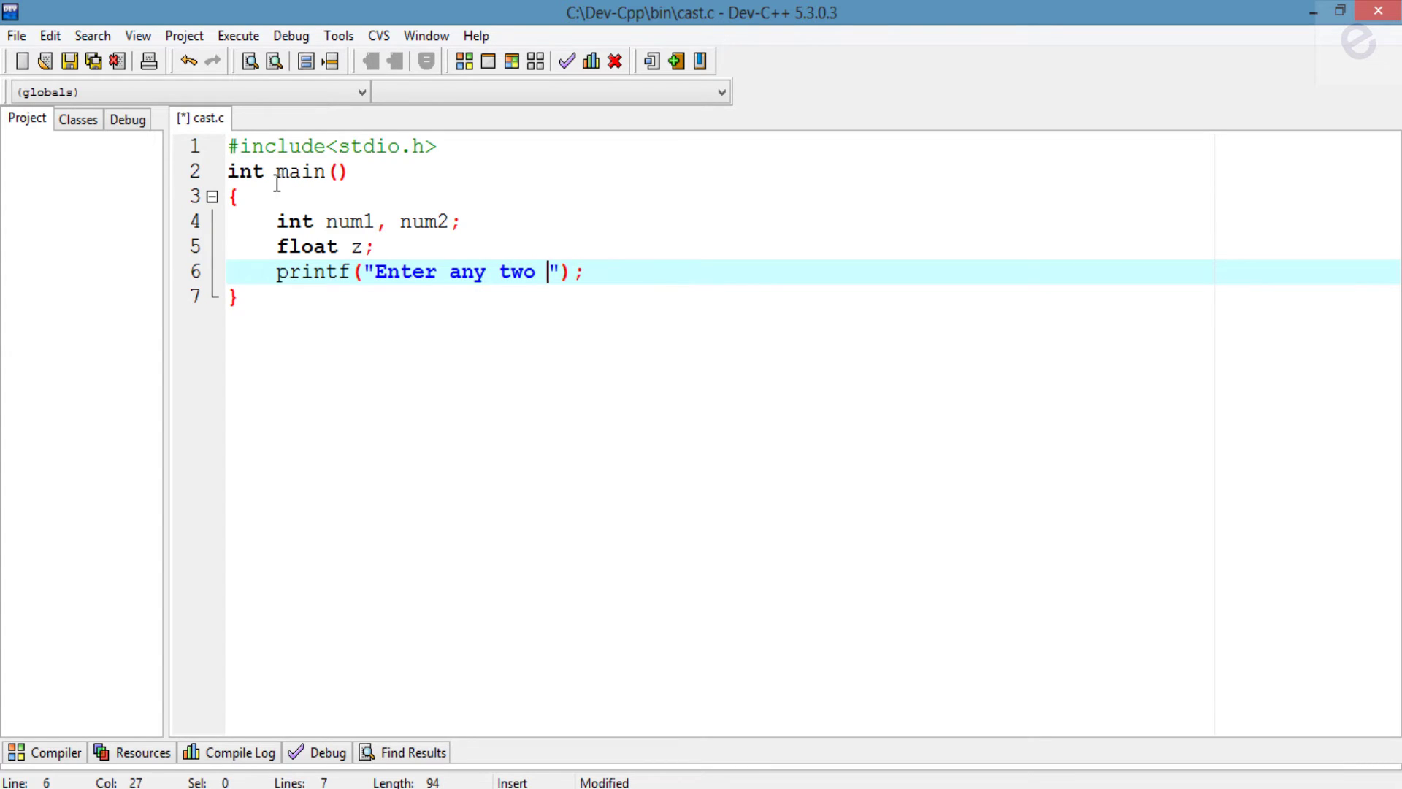
text(values)
key(Right)
key(Right)
key(Right)
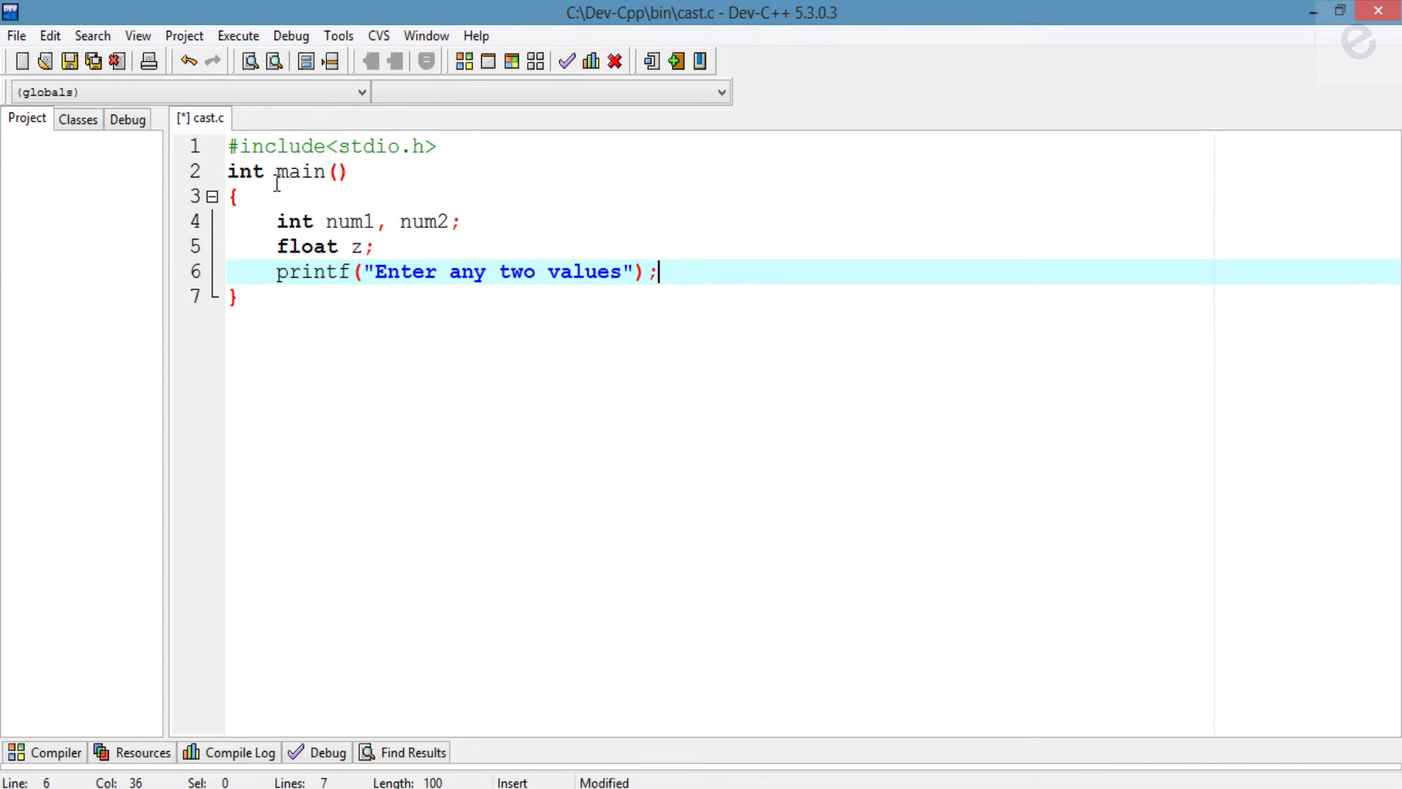
key(Return)
text(scanf)
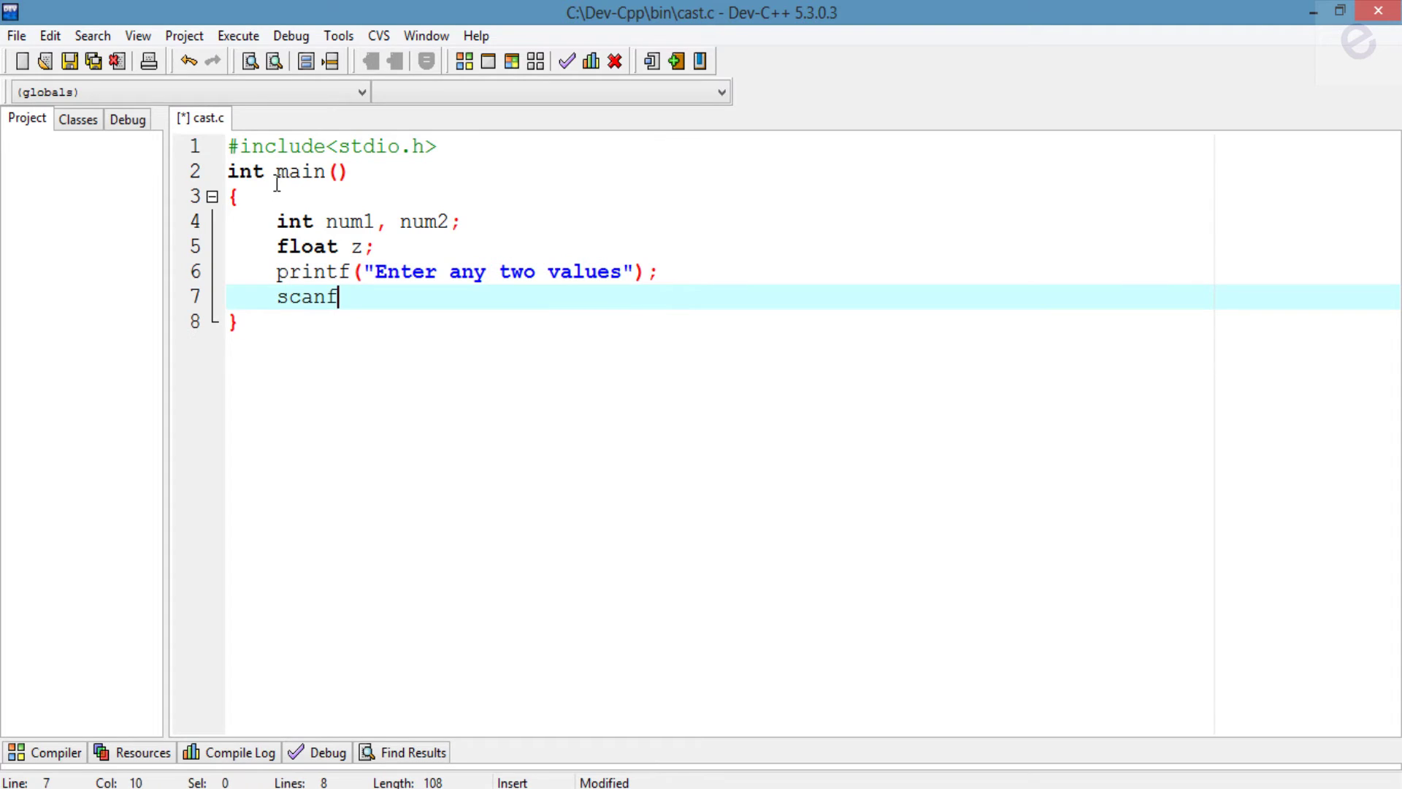
text(()
Step: Write scanf("%d%d",&num1,&num2); on line 7 and highlight the finished statement
key(Right)
text(;)
key(Left)
key(Left)
text("%)
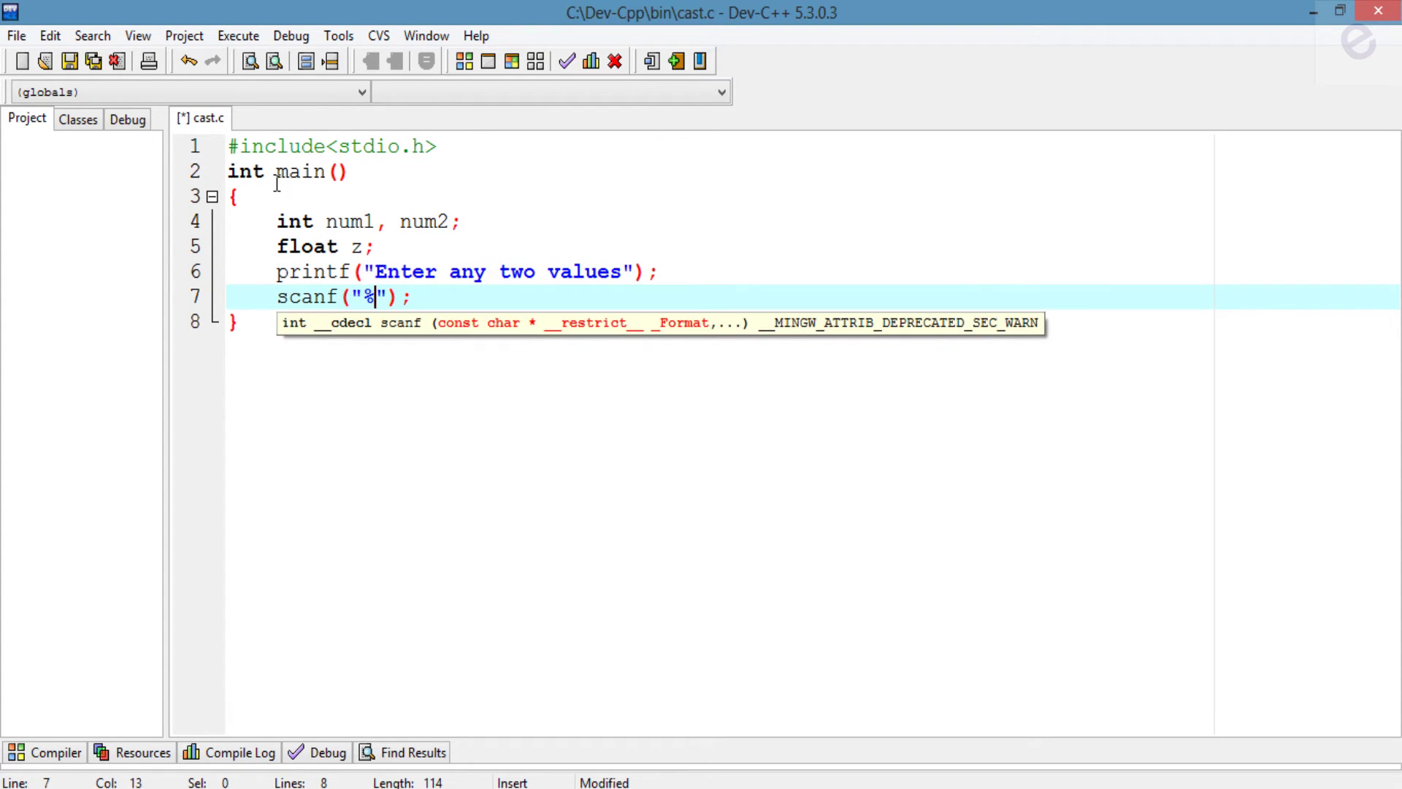
text(d%)
text(d)
key(Right)
key(Delete)
text(,)
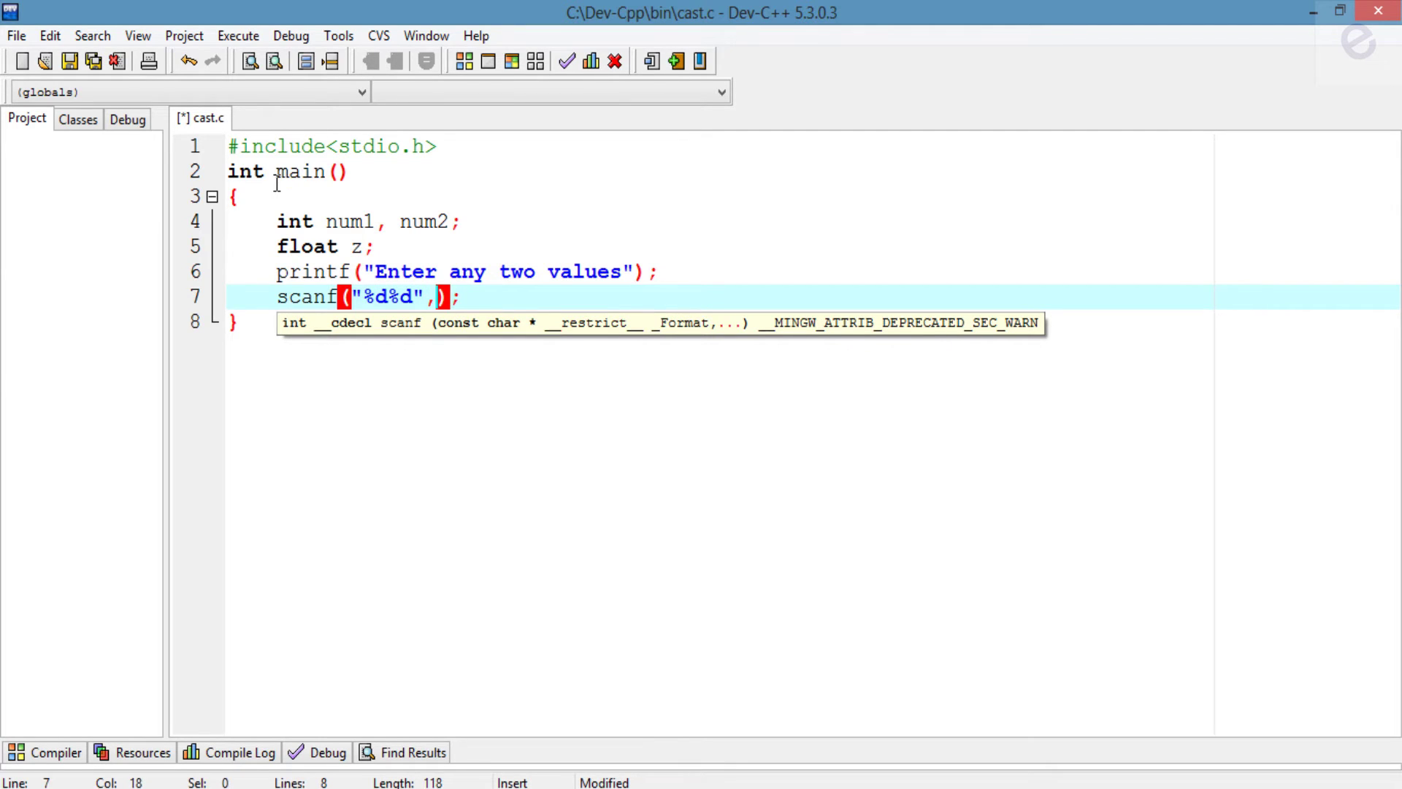
text(&))
text(num1)
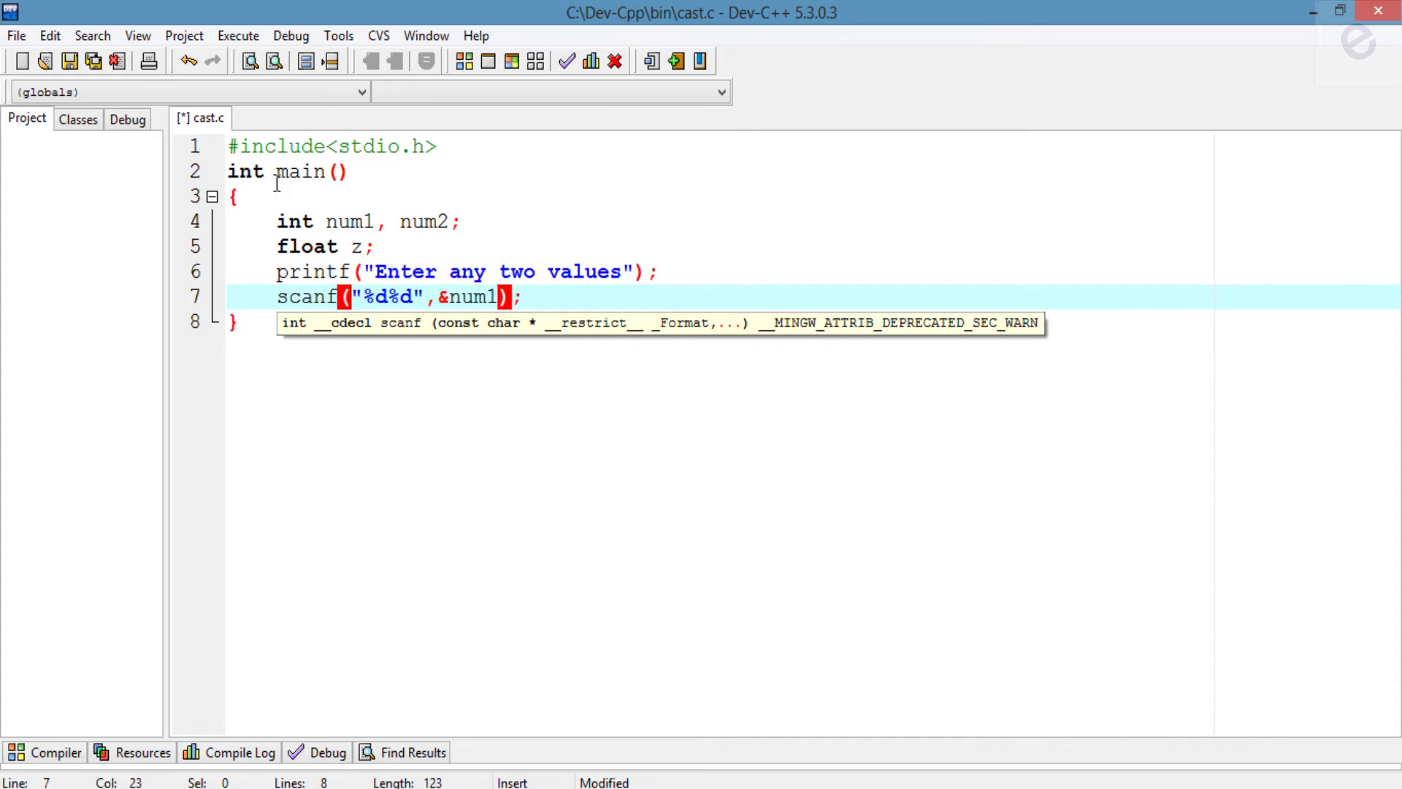
text(,&num2)
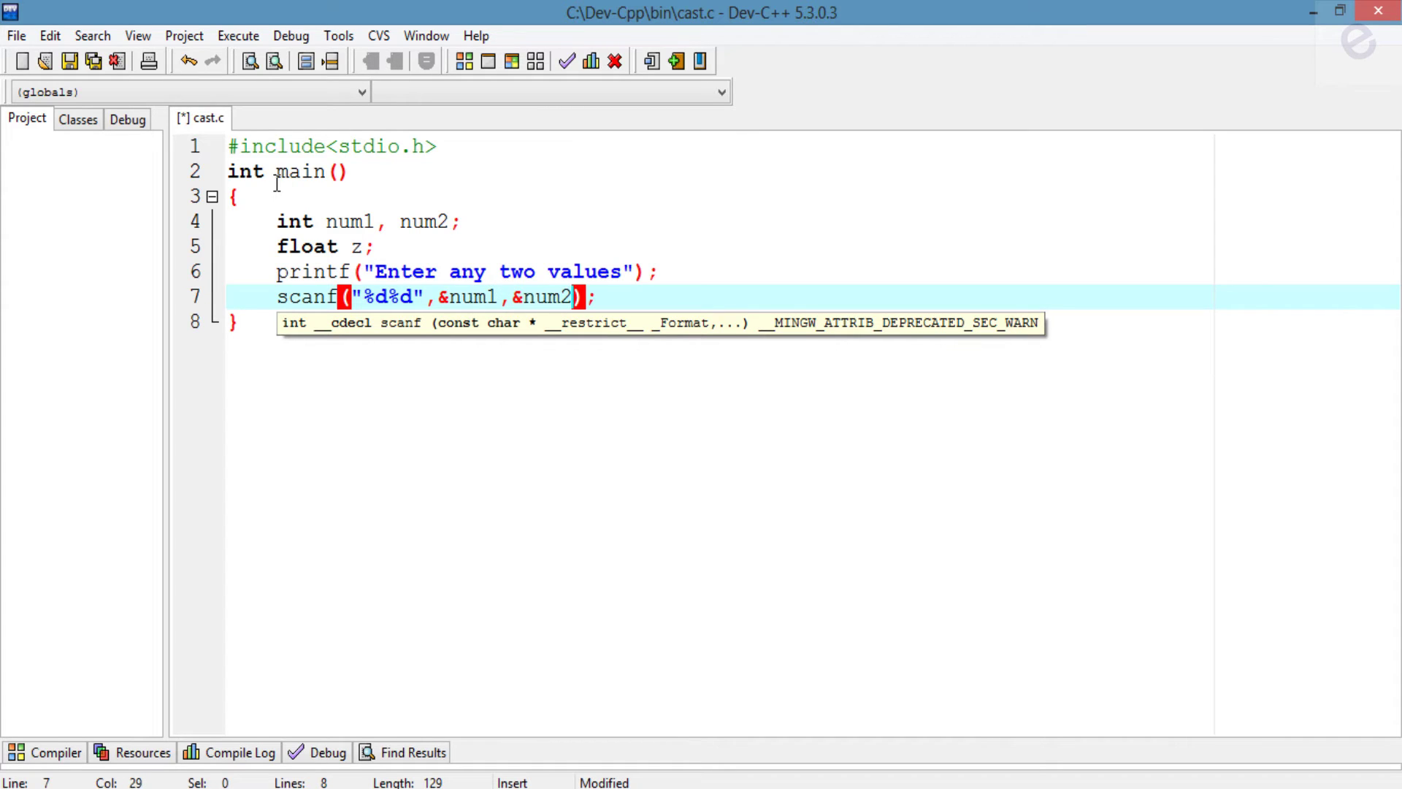
key(Right)
key(Right)
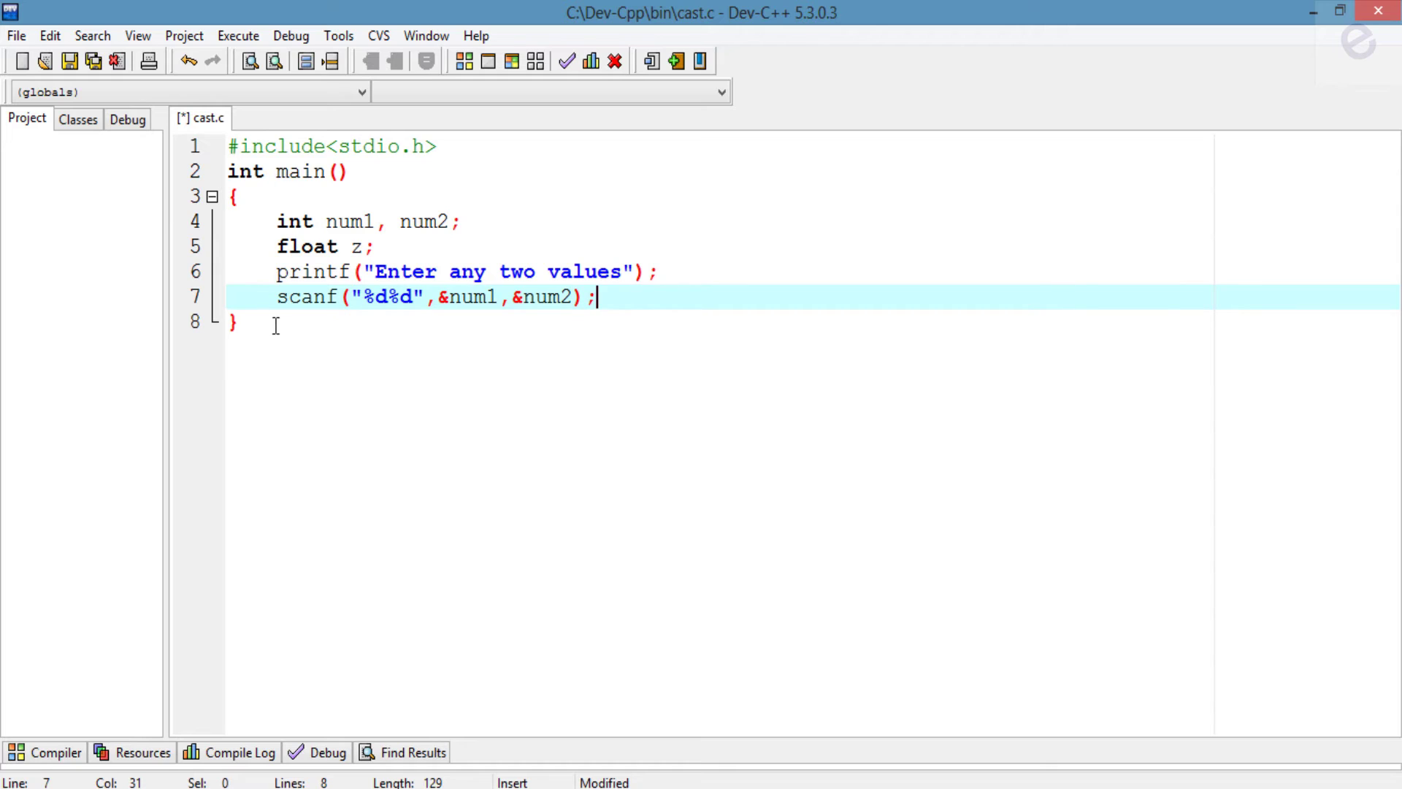
drag(278, 303, 642, 298)
click(647, 303)
Step: Add the z=num1/num2; line and highlight the division and z
key(Return)
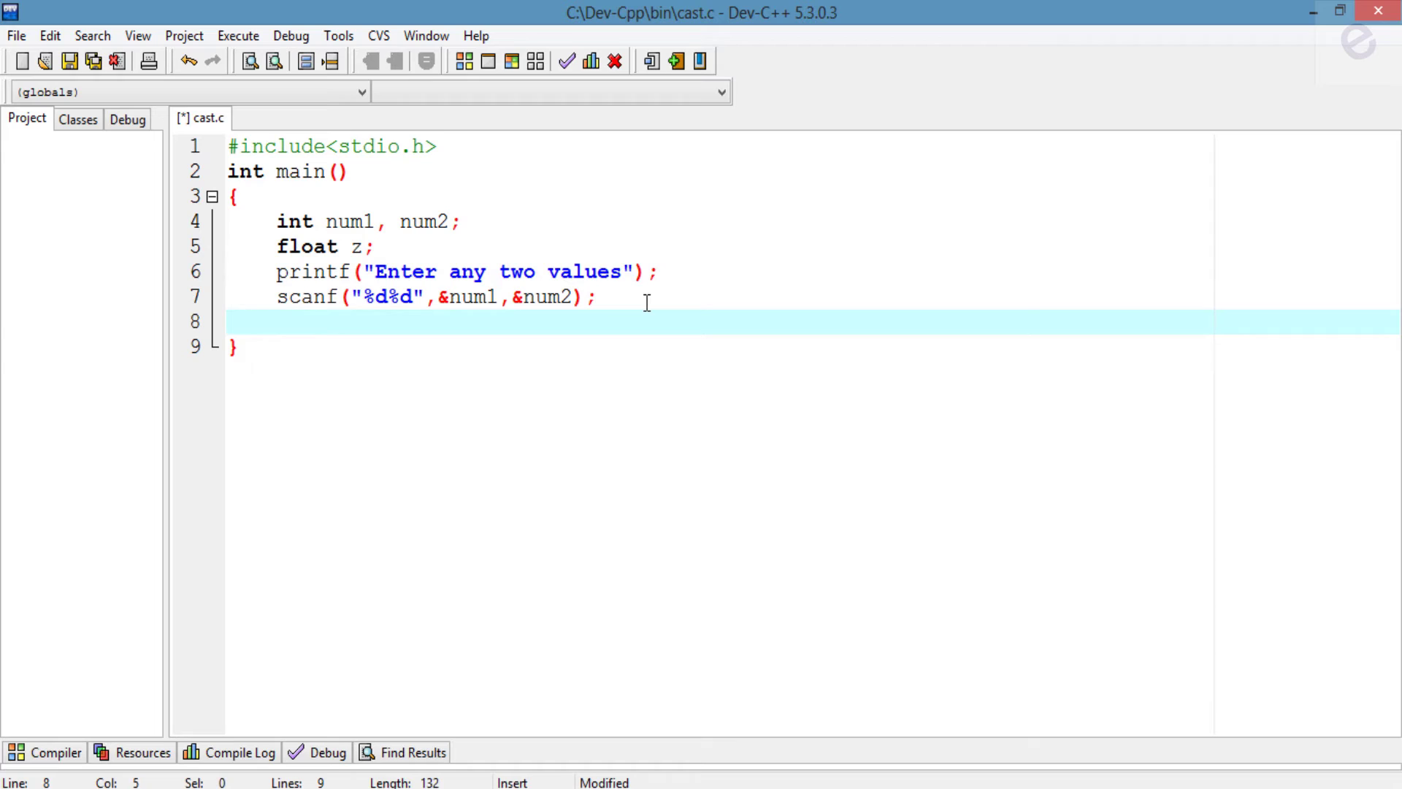
text(z=)
text(num1)
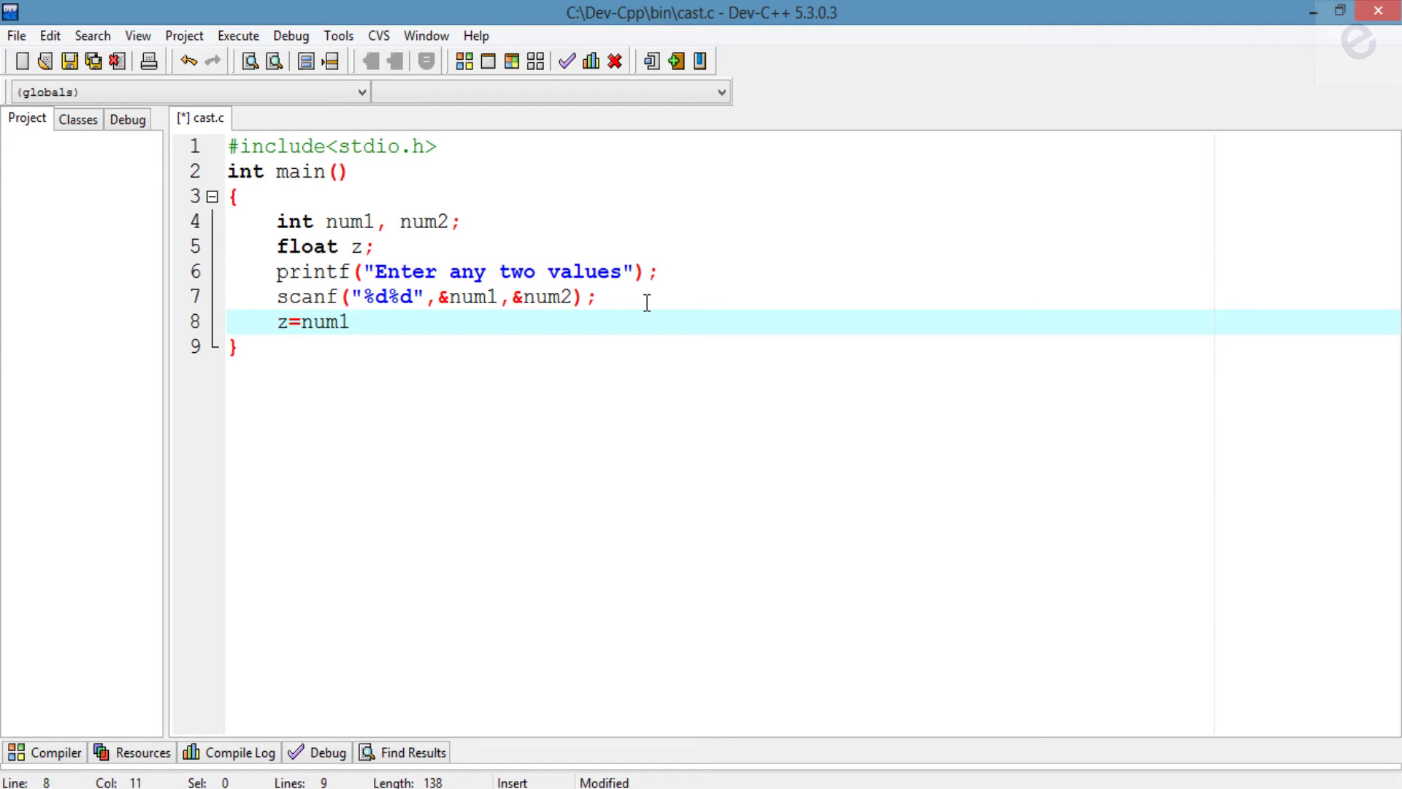
text(/)
text(num2)
text(;)
key(Return)
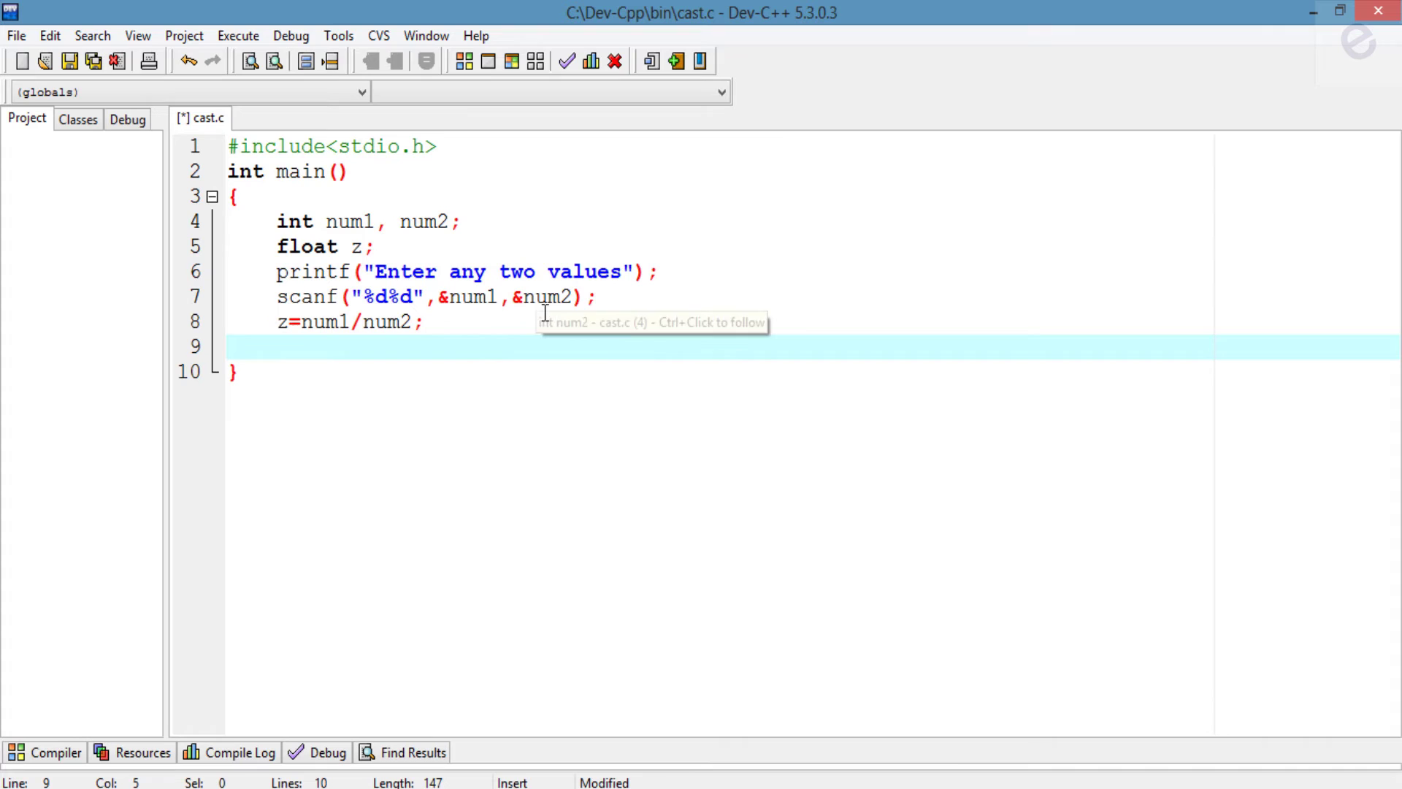
mouse_move(352, 324)
mouse_down()
mouse_move(303, 322)
mouse_move(423, 328)
mouse_up()
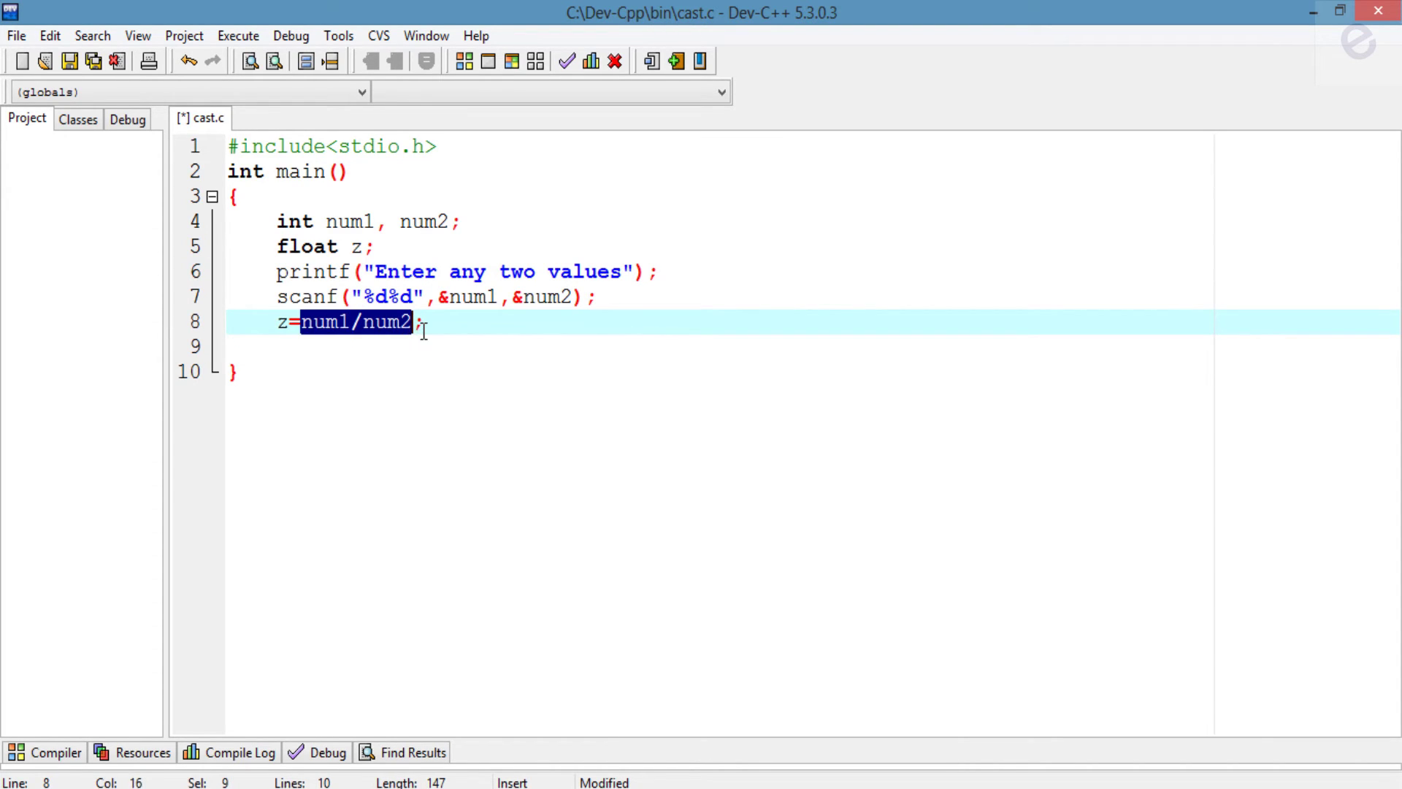
click(314, 330)
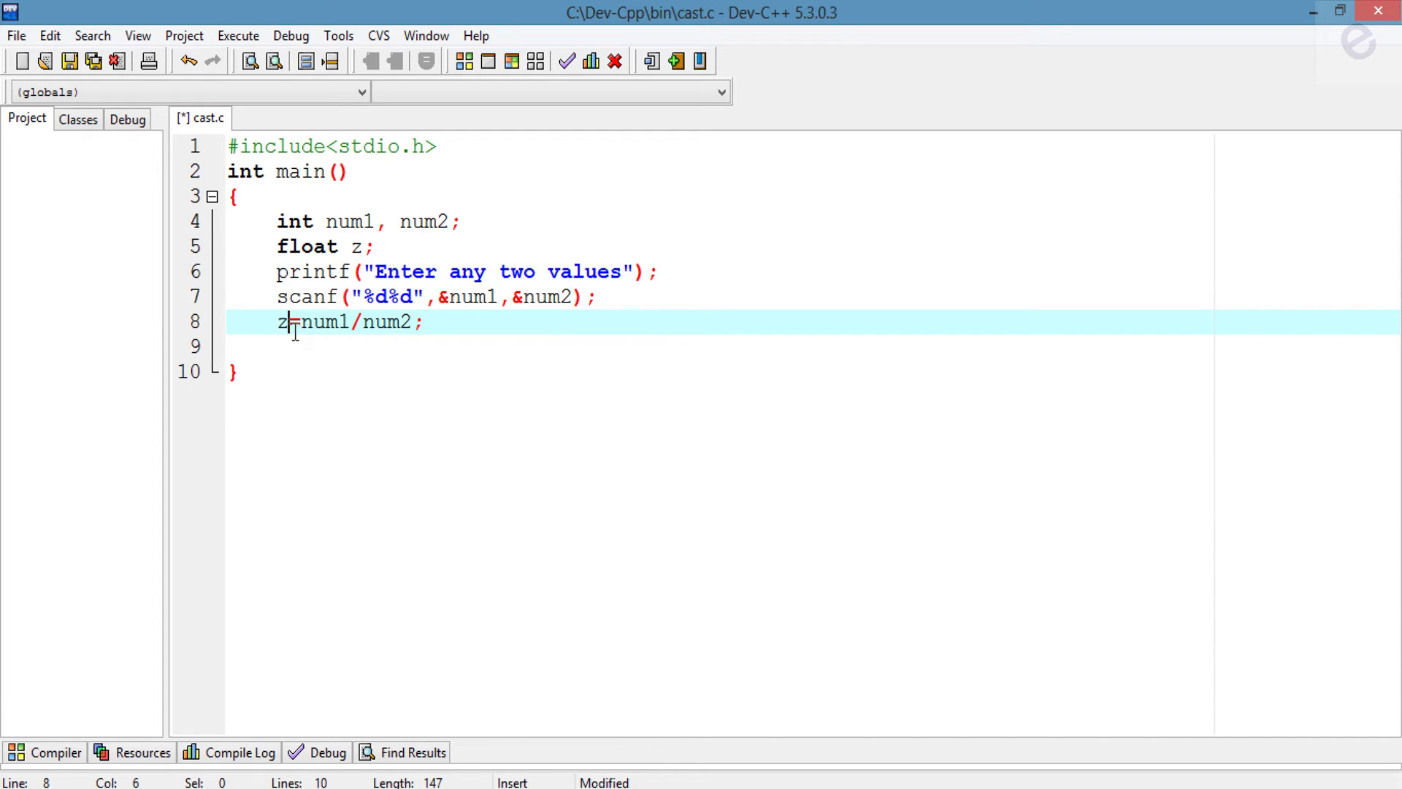
drag(291, 323, 278, 325)
Step: Write printf("%f",z); on line 9
click(303, 362)
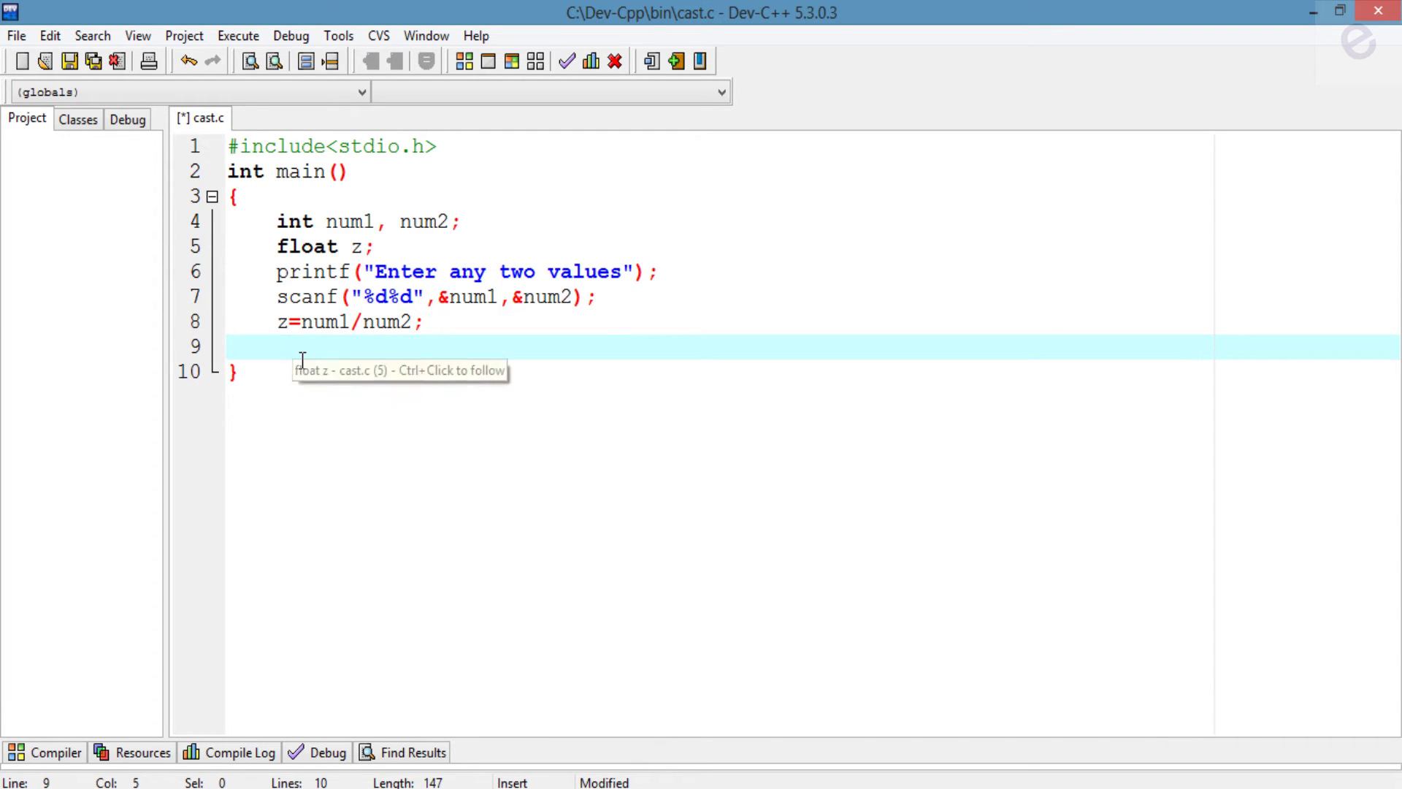
text(printf();)
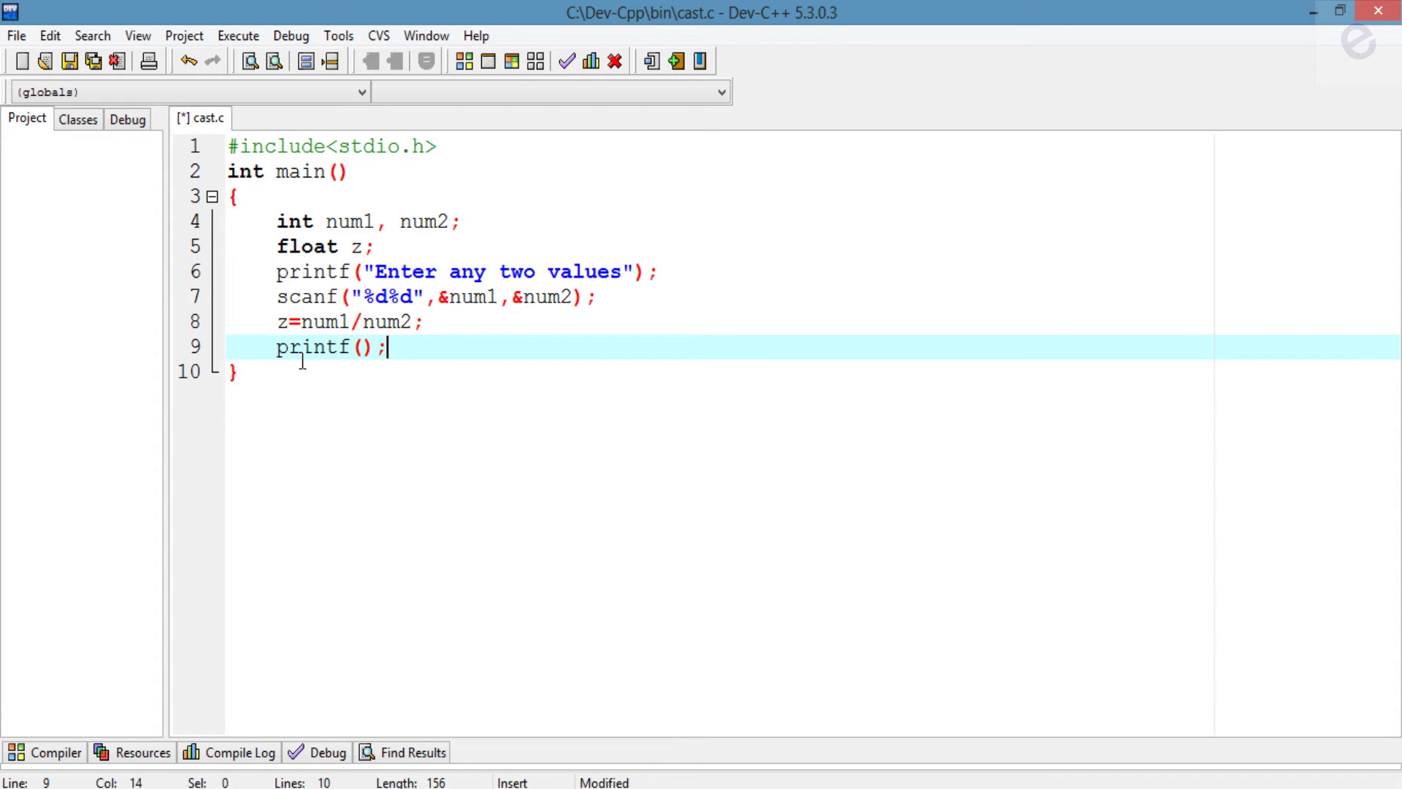
key(Left)
key(Left)
text("")
key(Left)
text(%)
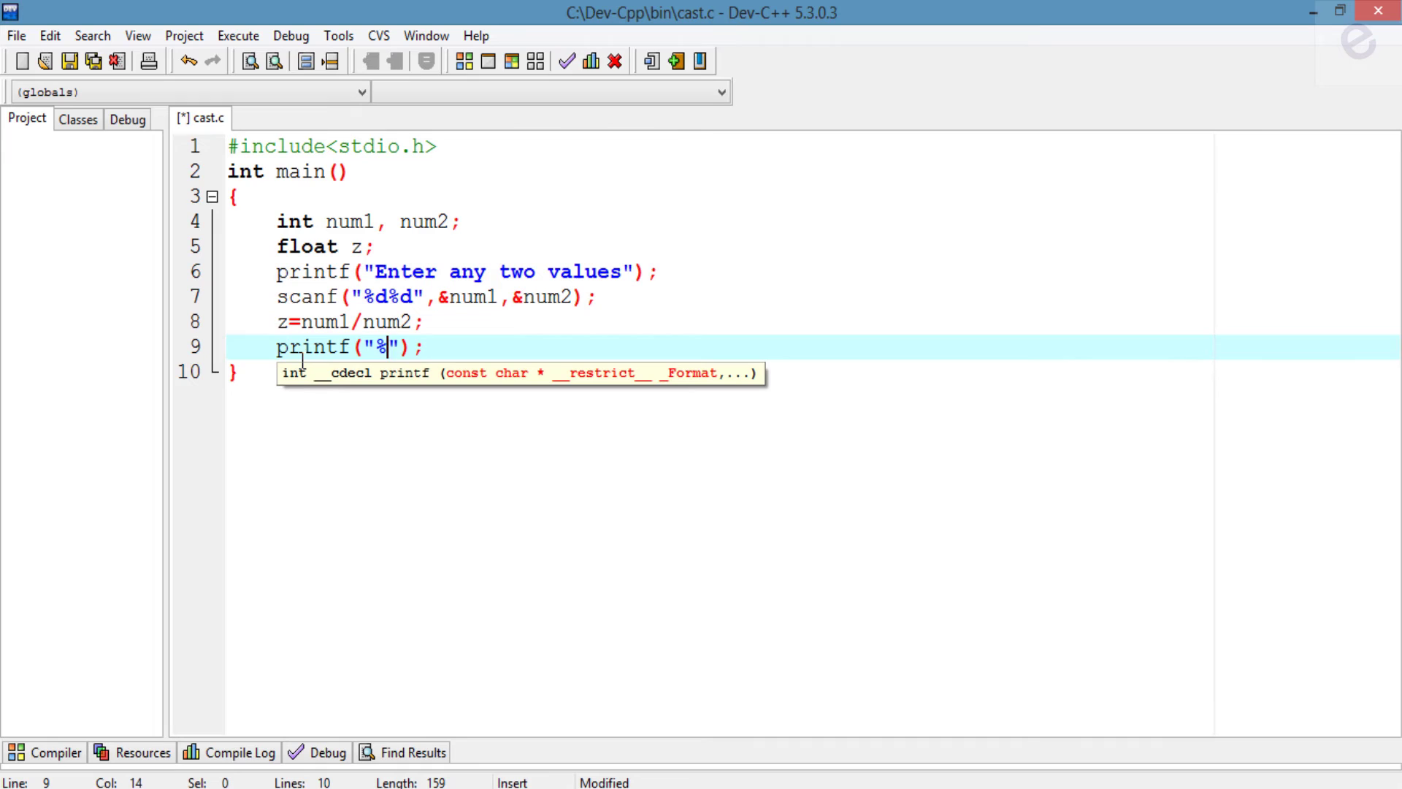
text(f)
key(Right)
text(,)
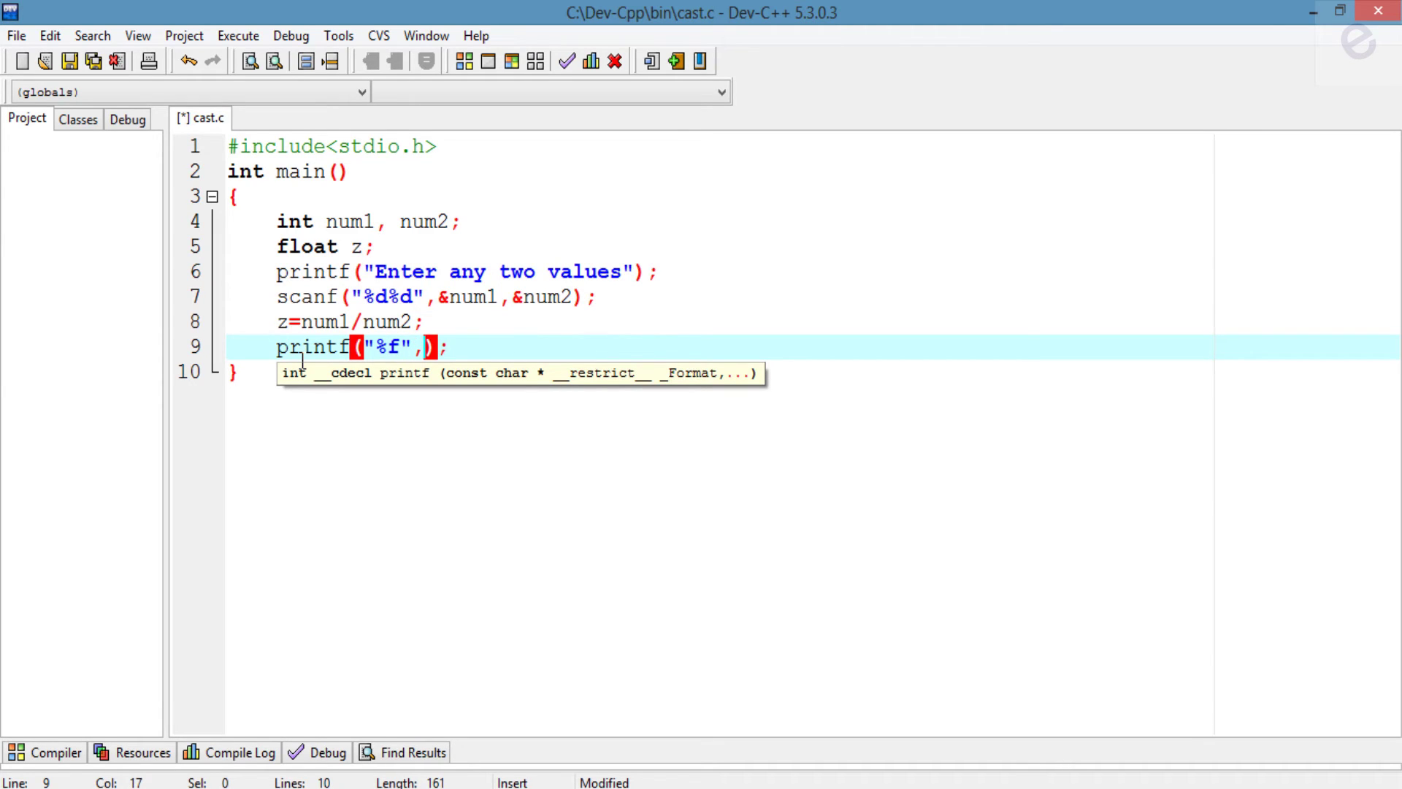
text(z)
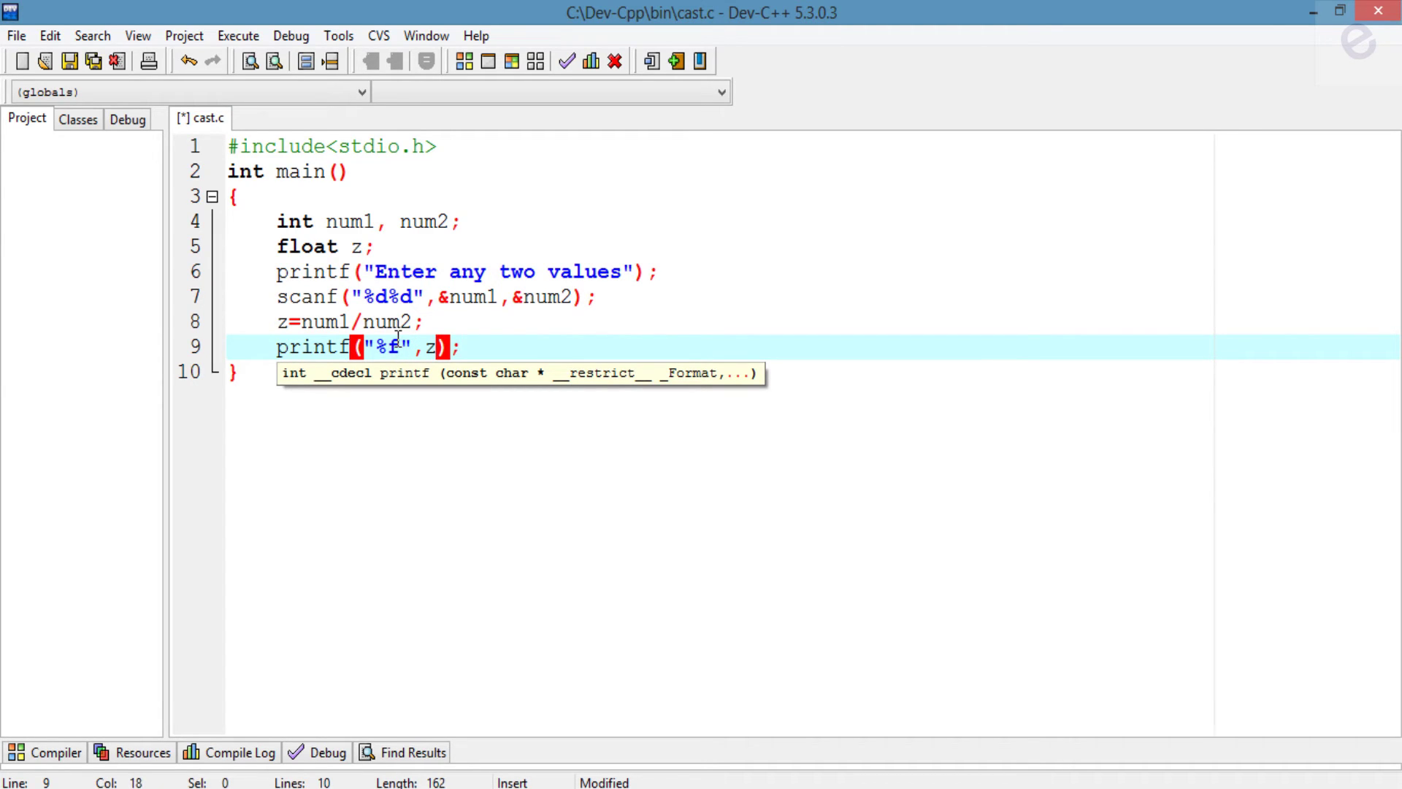
click(493, 326)
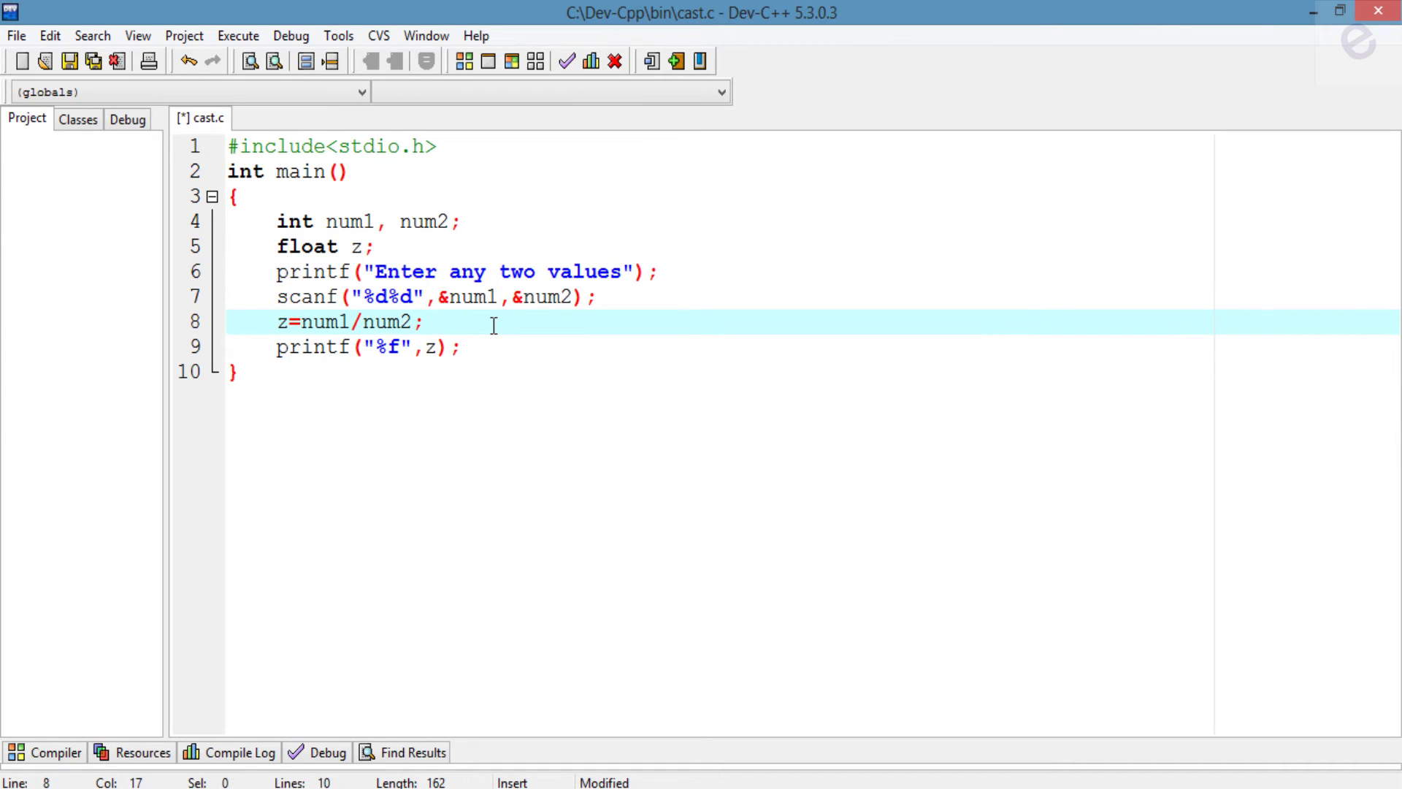
Step: Compile and run cast.c, enter 13 and 12, then close the console showing 1.000000
click(237, 36)
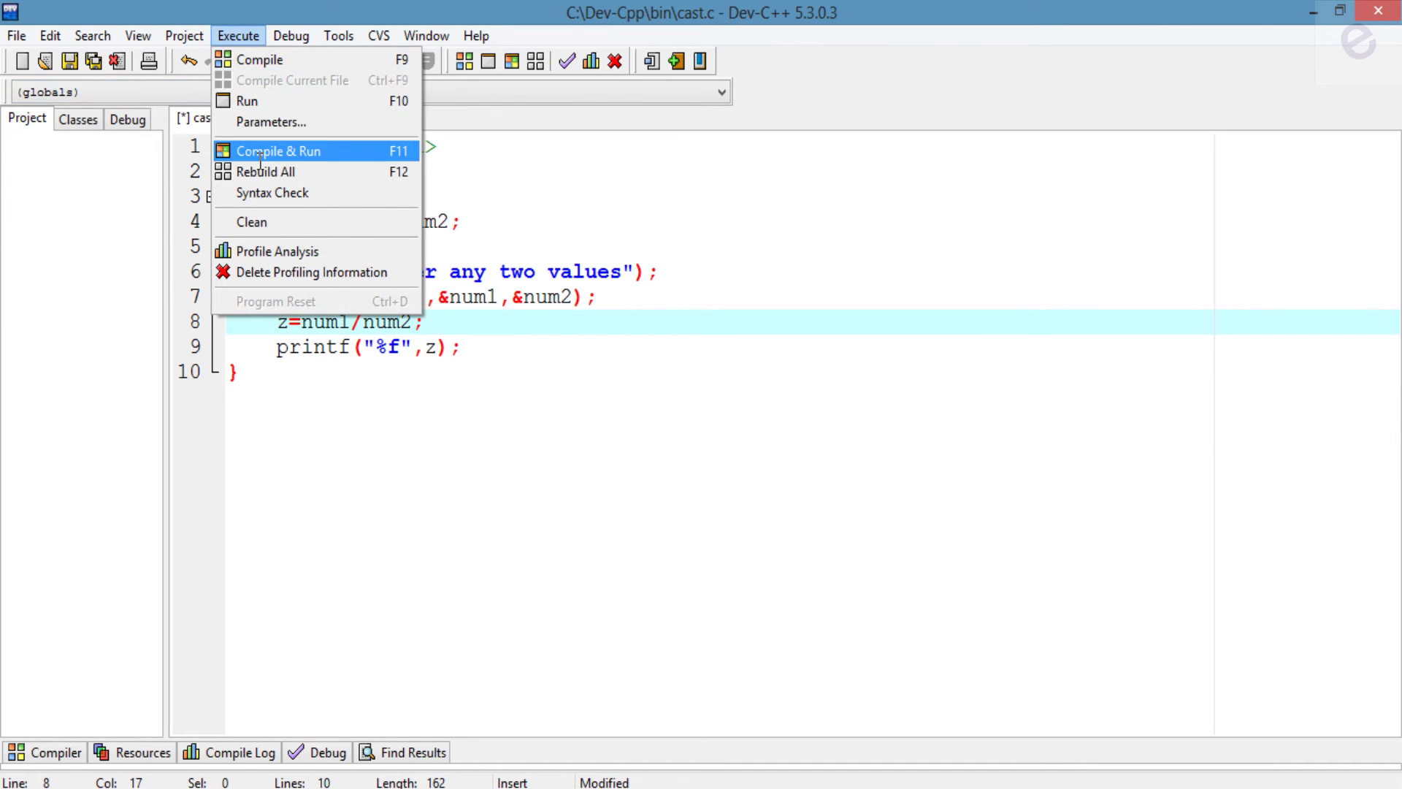
click(275, 152)
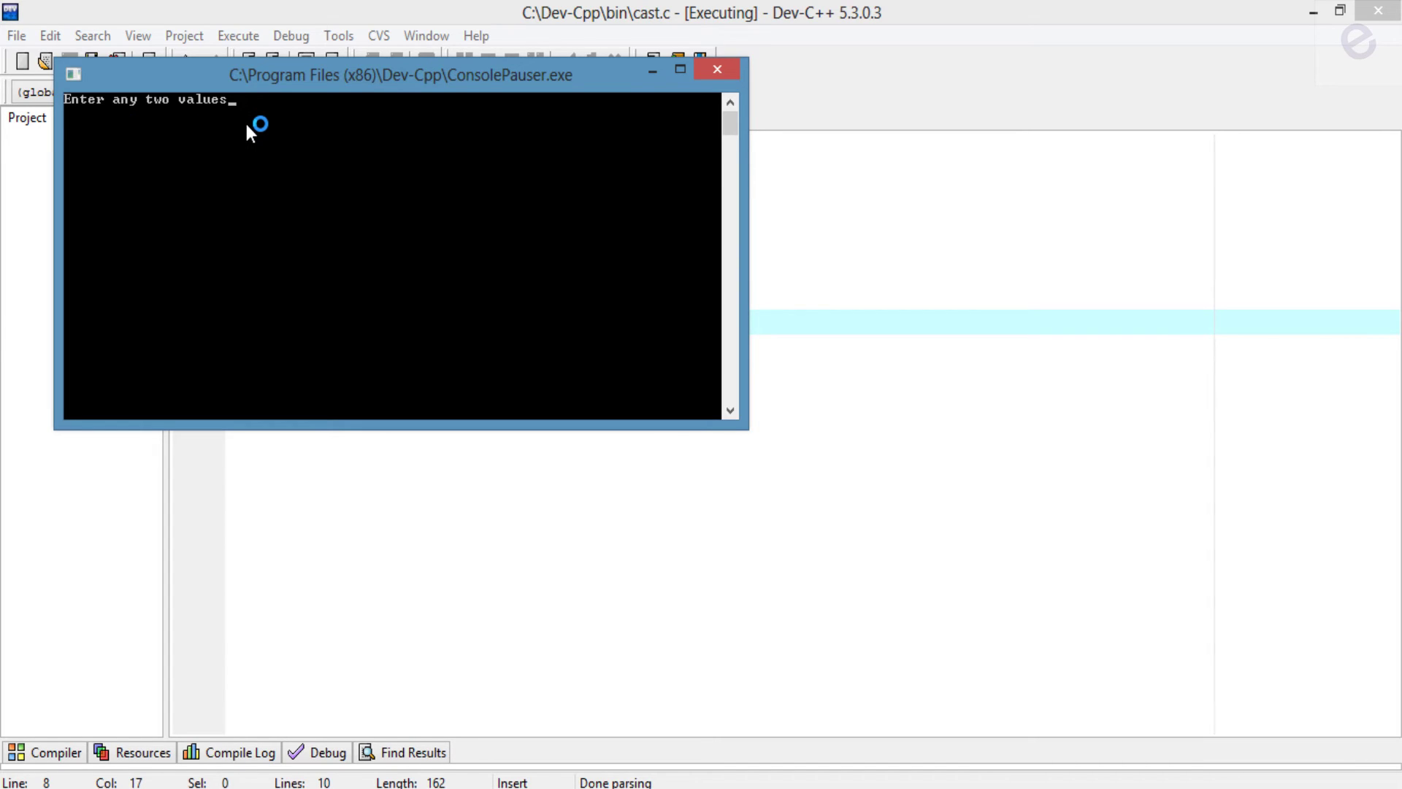
text(13)
key(Return)
text(12)
key(Return)
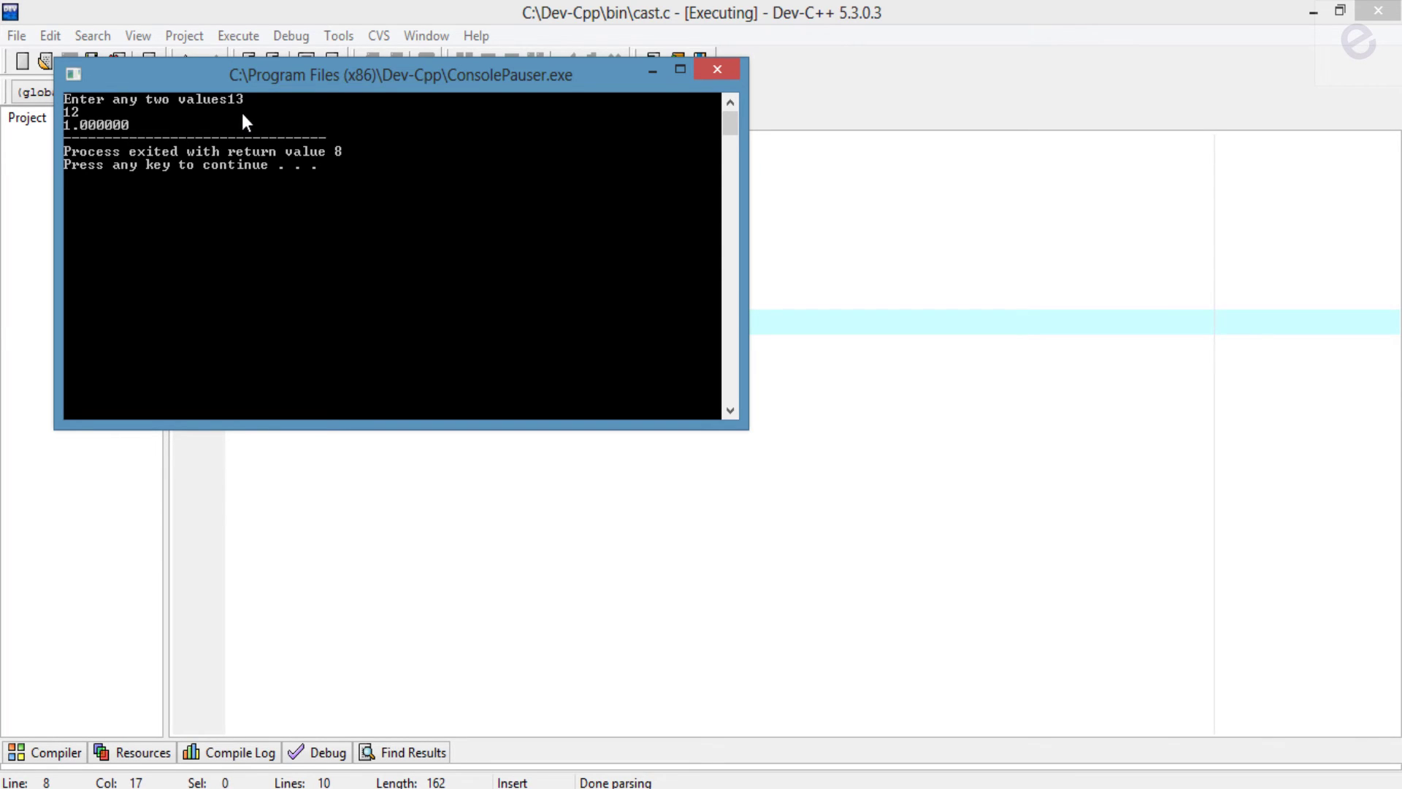
click(719, 70)
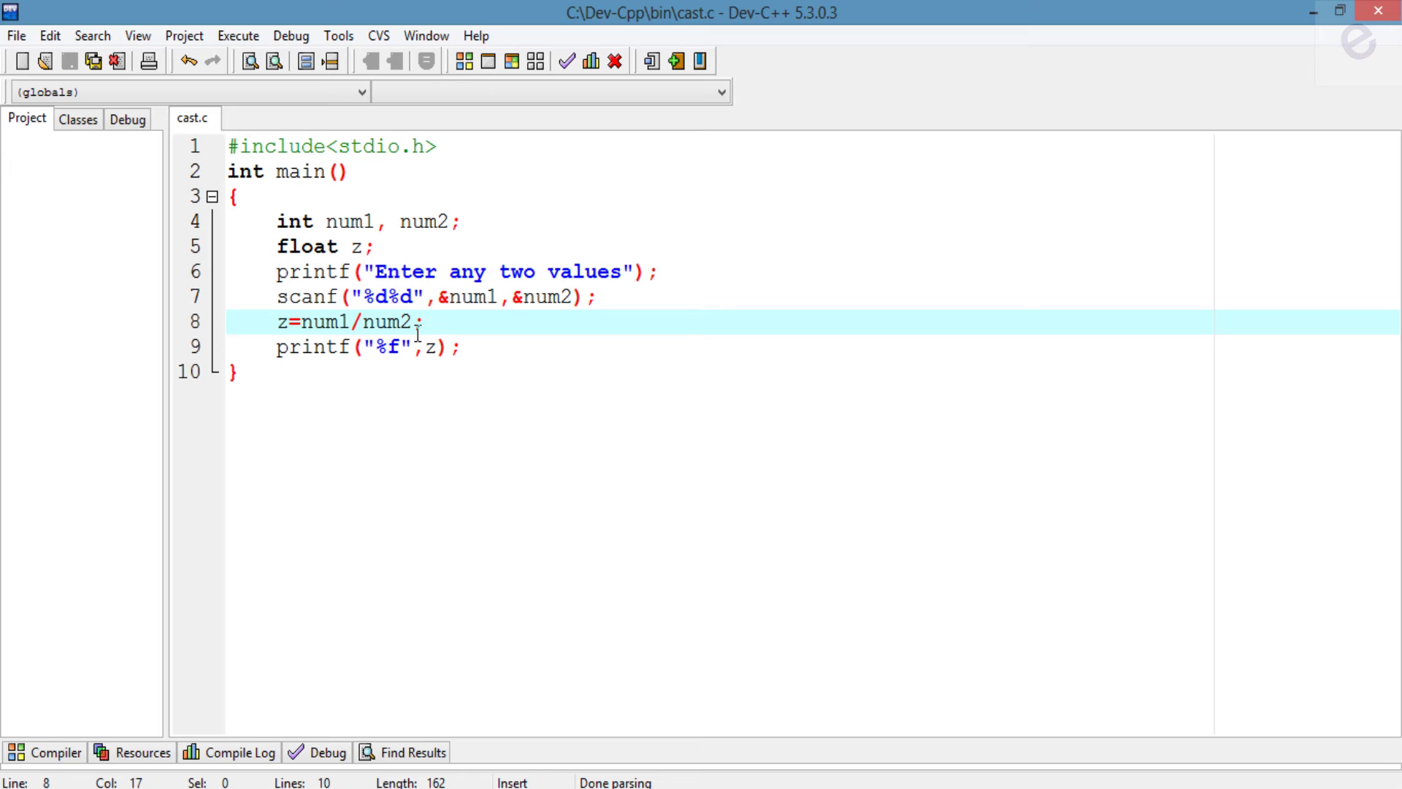
Step: Change line 8 to z=(float)num1/num2; and highlight the expression and the cast
key(Left)
key(Left)
key(Left)
key(Left)
key(Left)
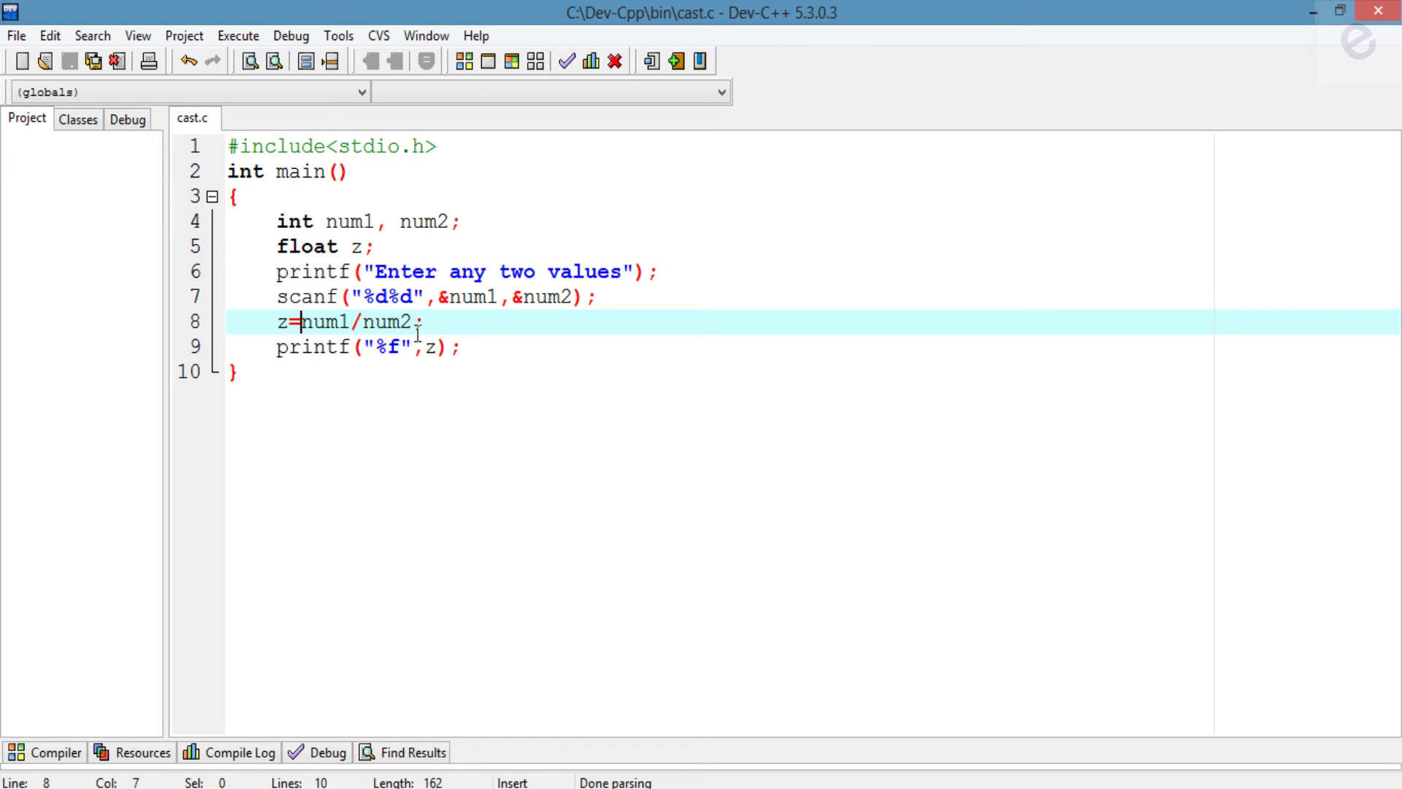
text(())
key(Left)
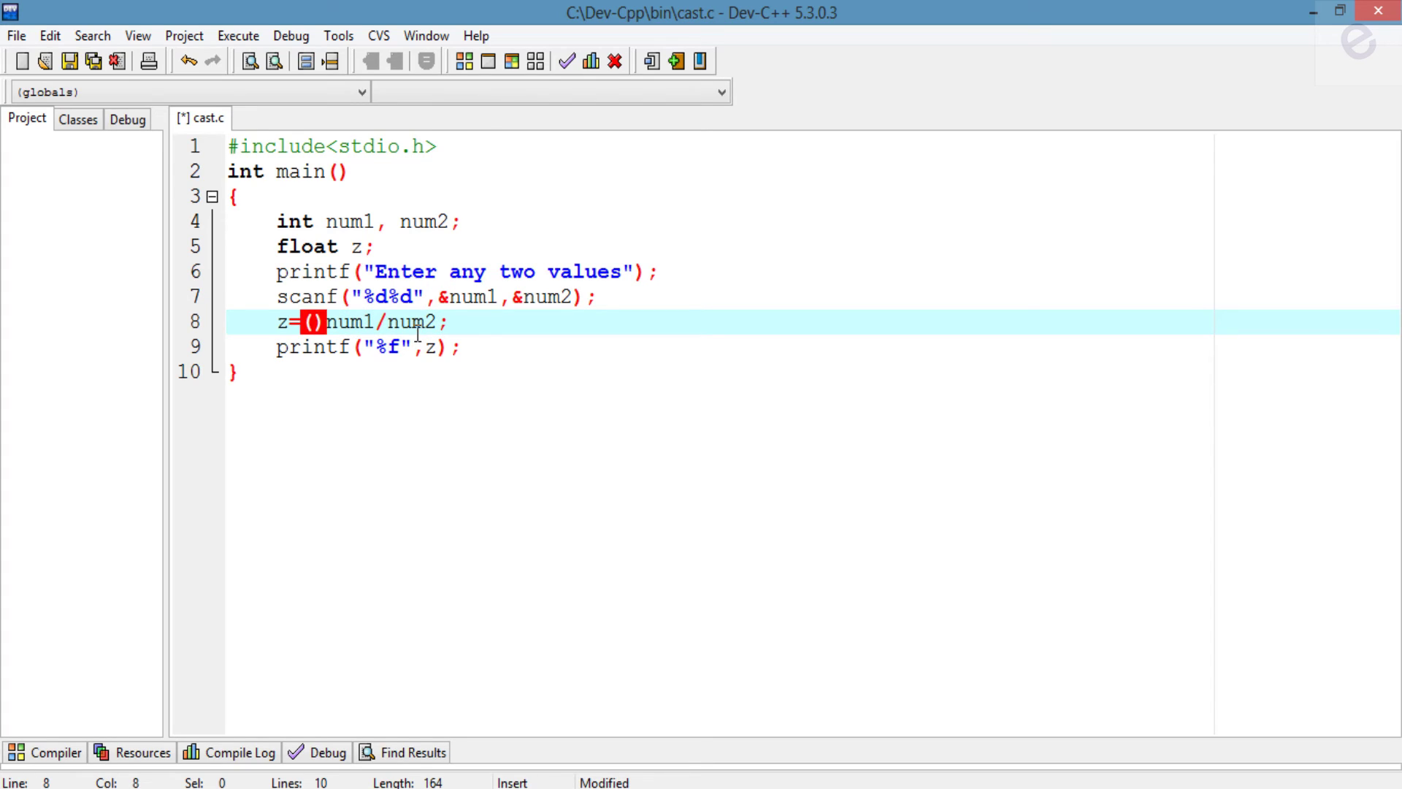
text(f)
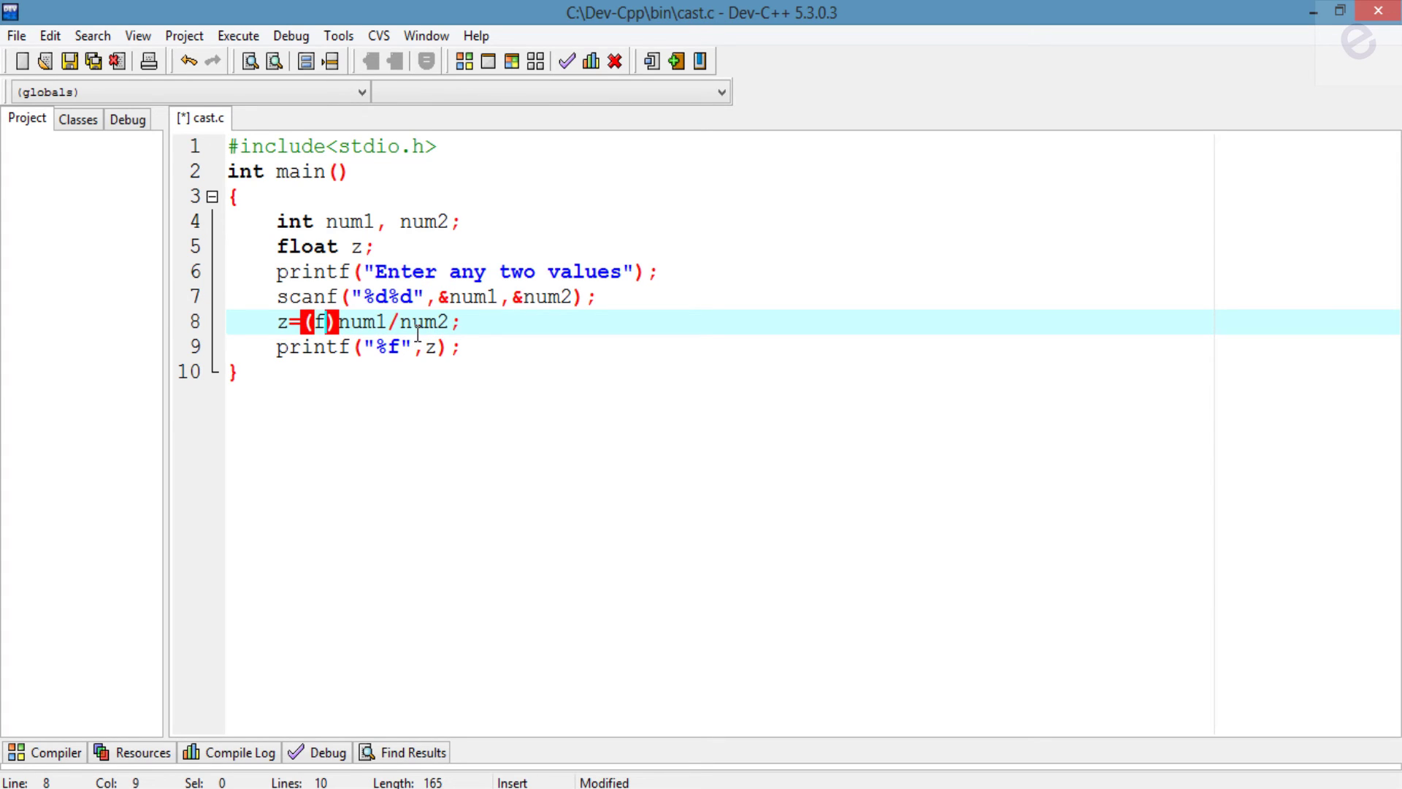
text(loat)
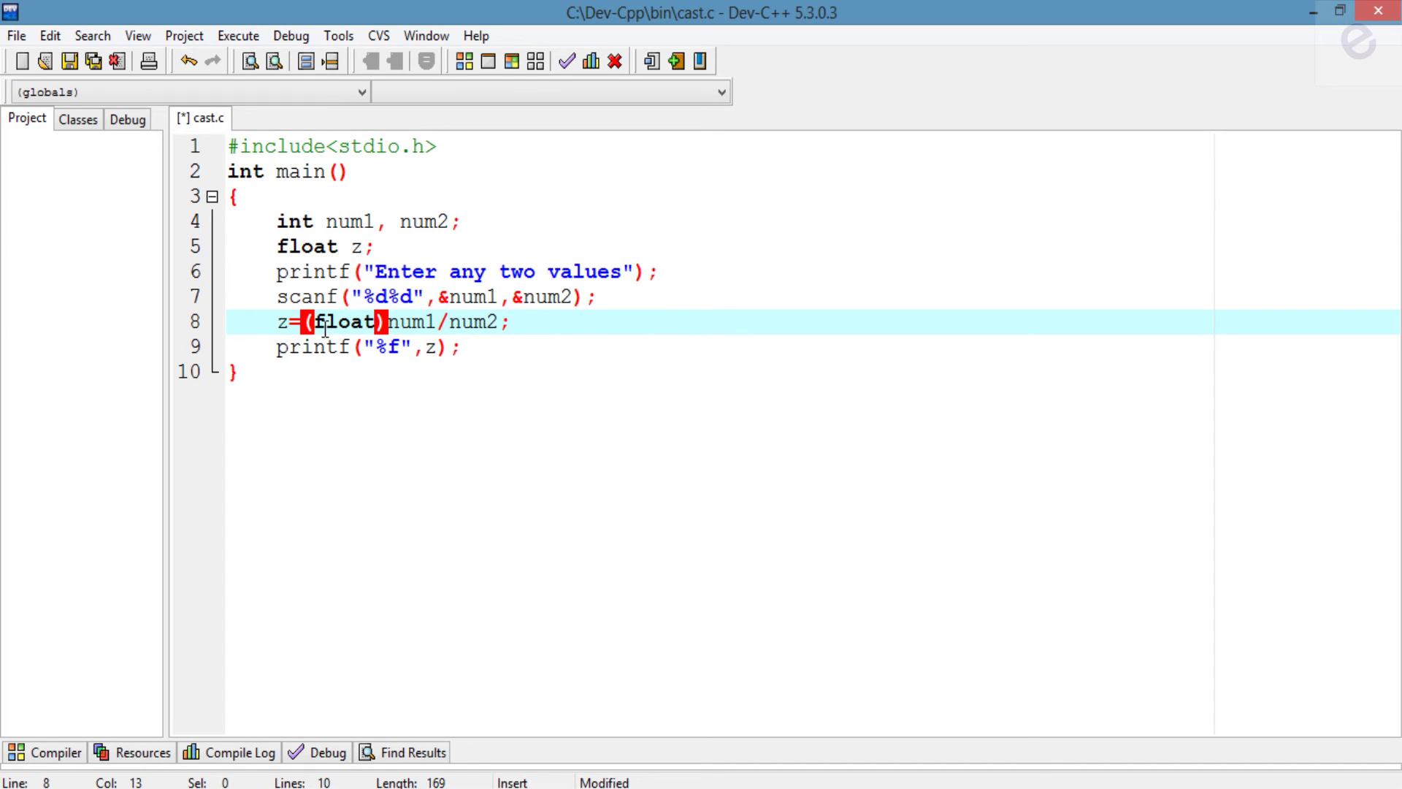
drag(386, 322, 501, 323)
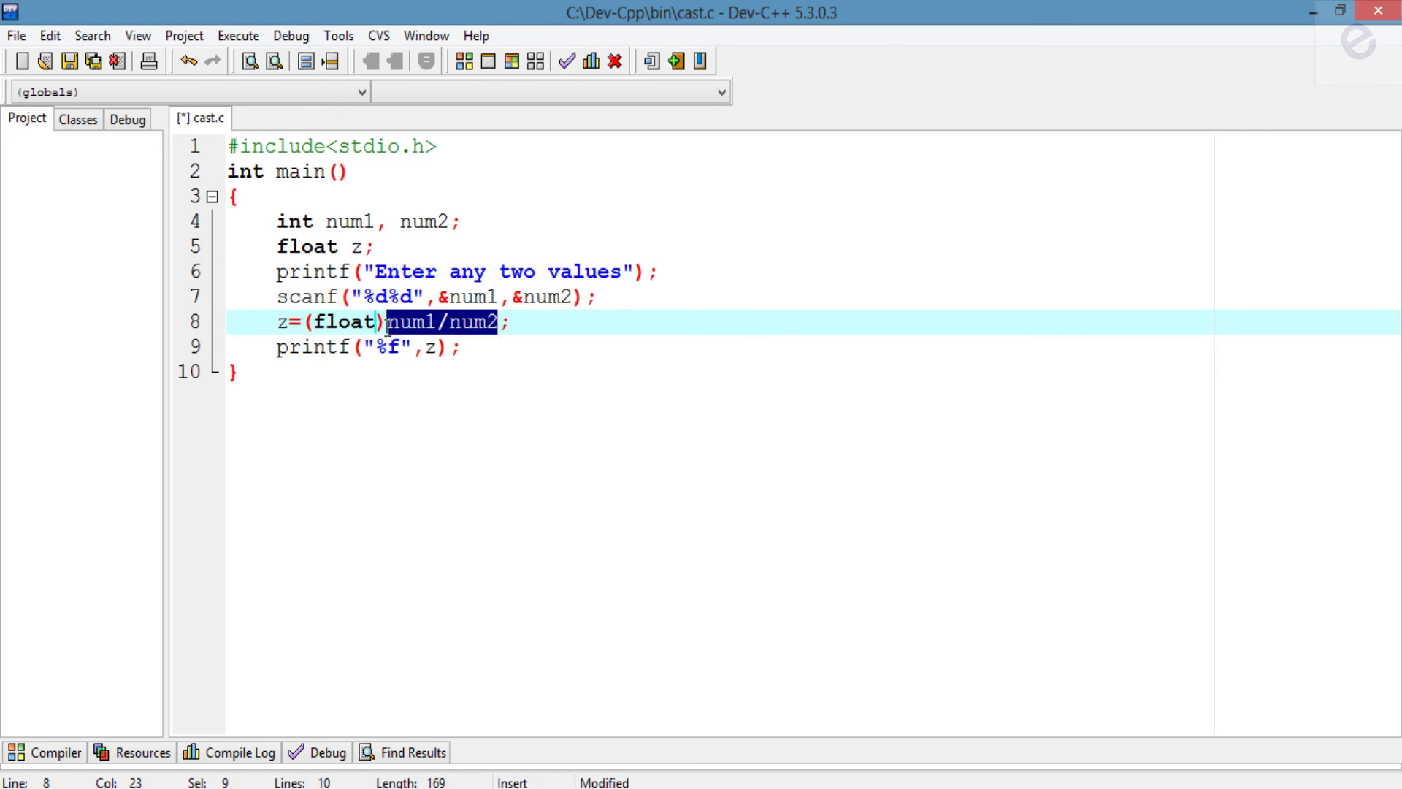
drag(375, 322, 316, 324)
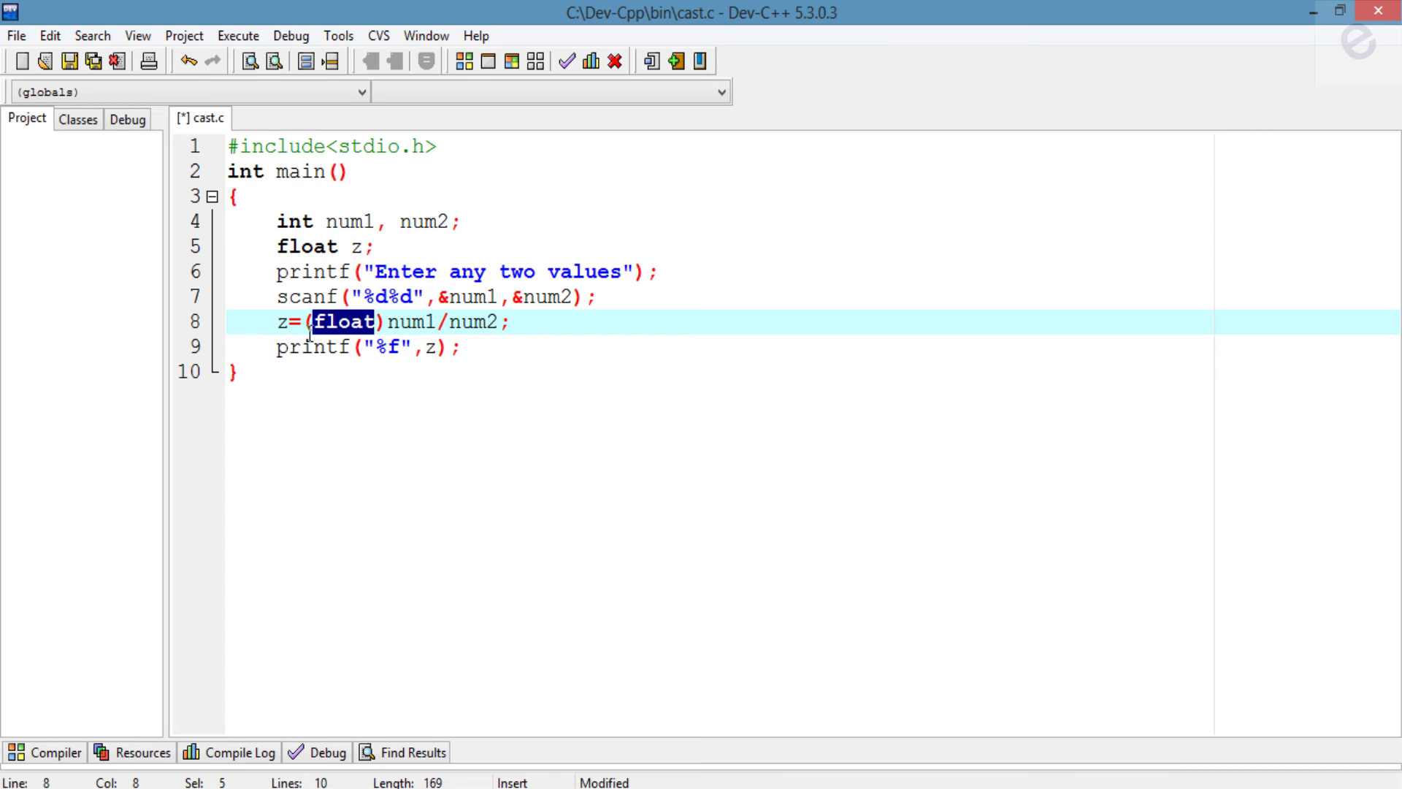
Step: Compile and run the cast version with 13 and 12, then close the console showing 1.083333
click(247, 44)
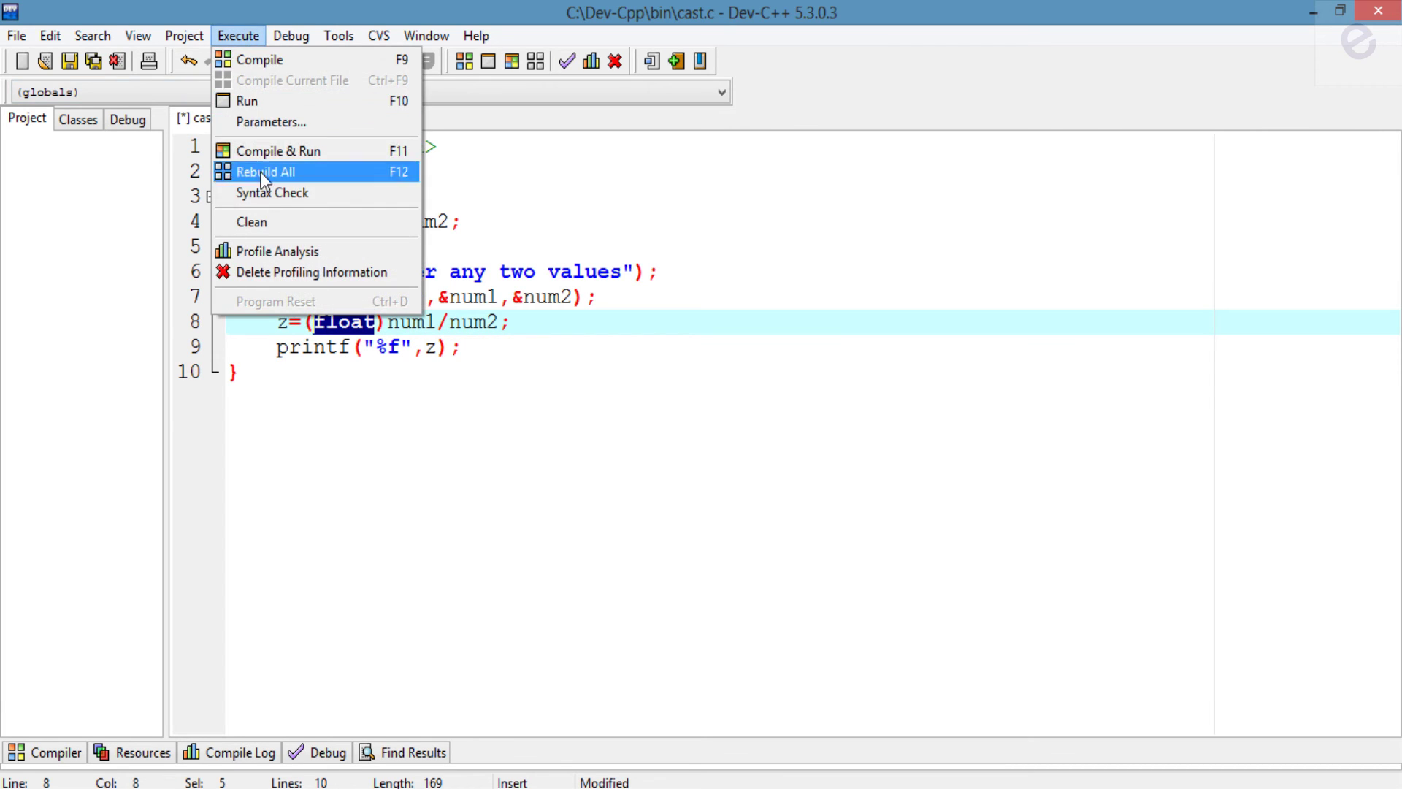
click(252, 147)
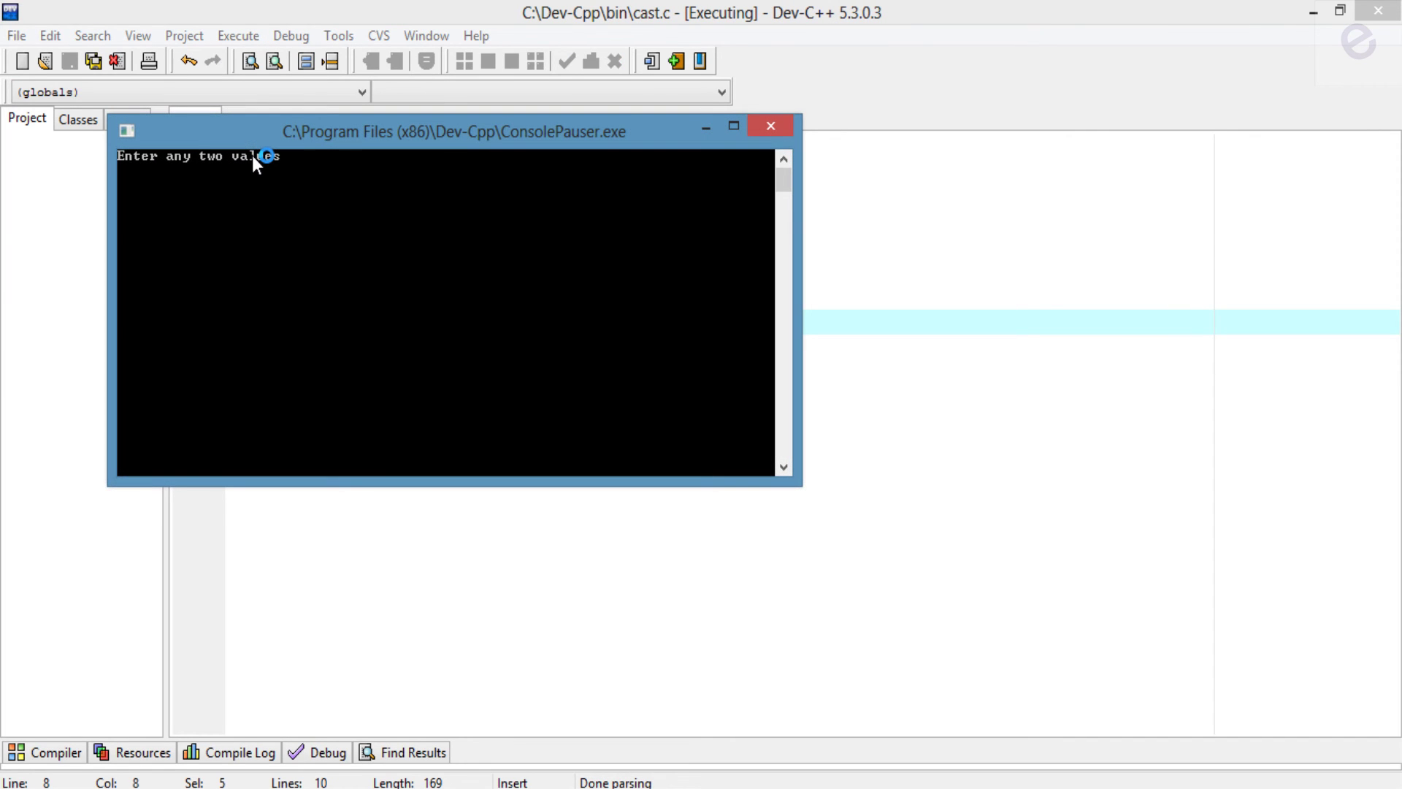
text(13)
key(Return)
text(12)
key(Return)
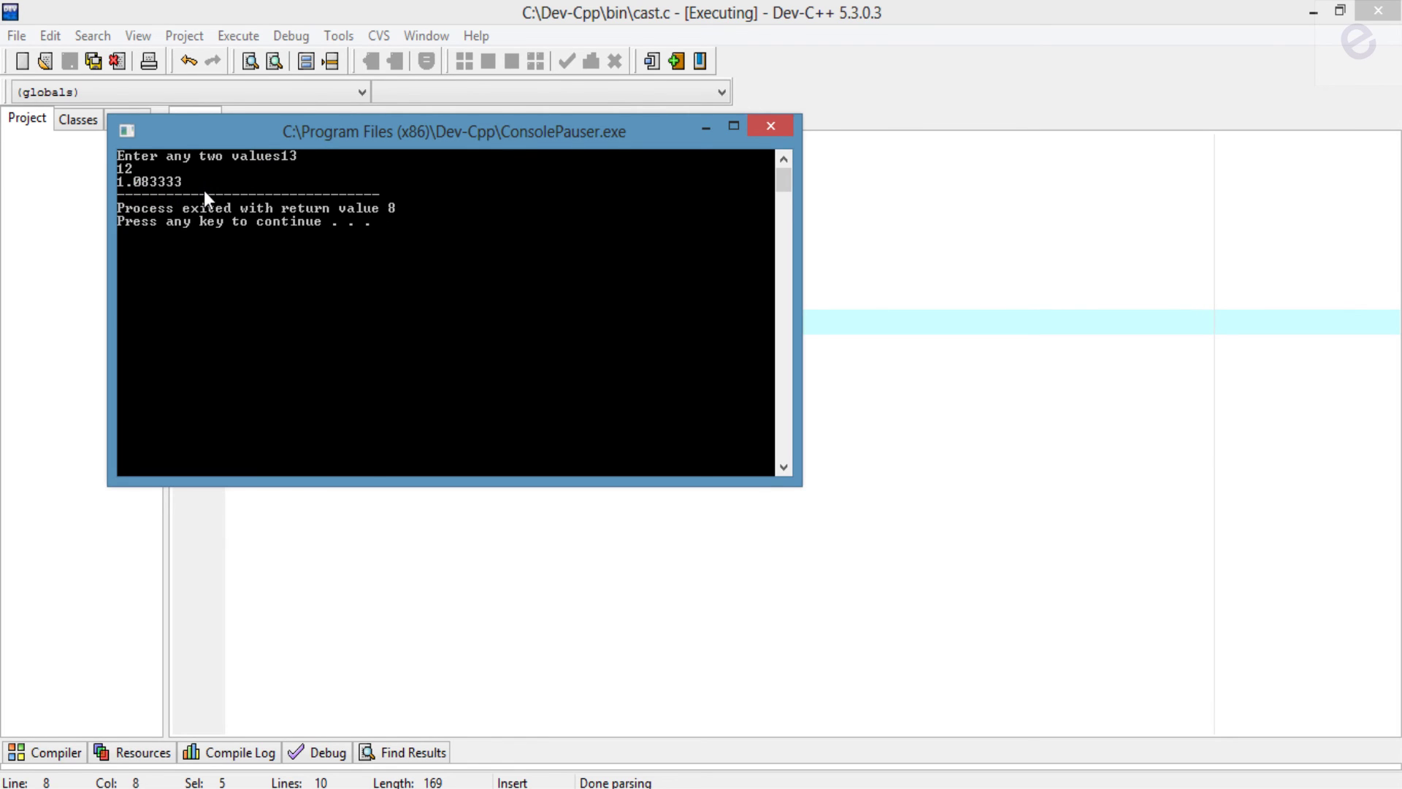
click(769, 132)
Step: Delete the (float) cast on line 8 and declare num1, num2 as float
drag(384, 324, 307, 326)
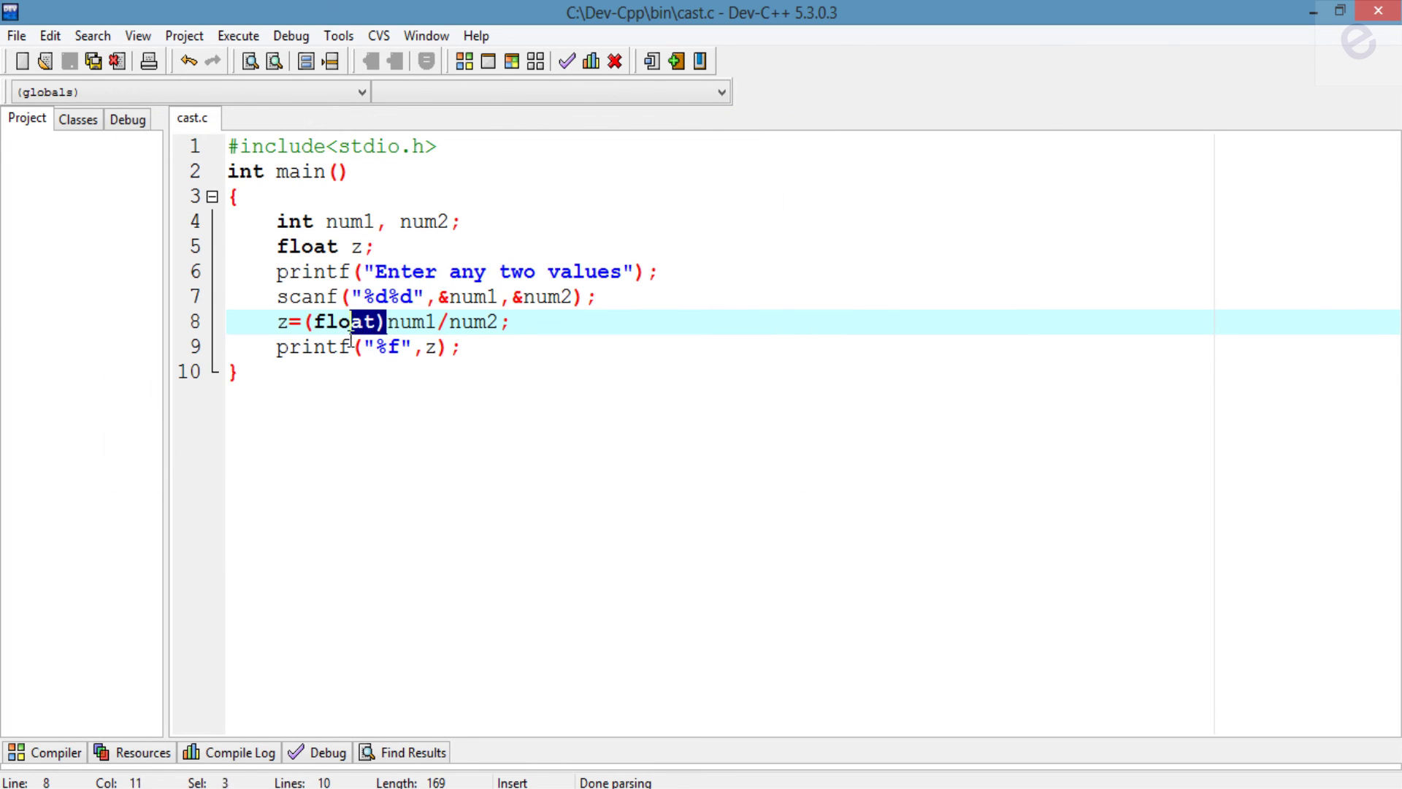
key(Delete)
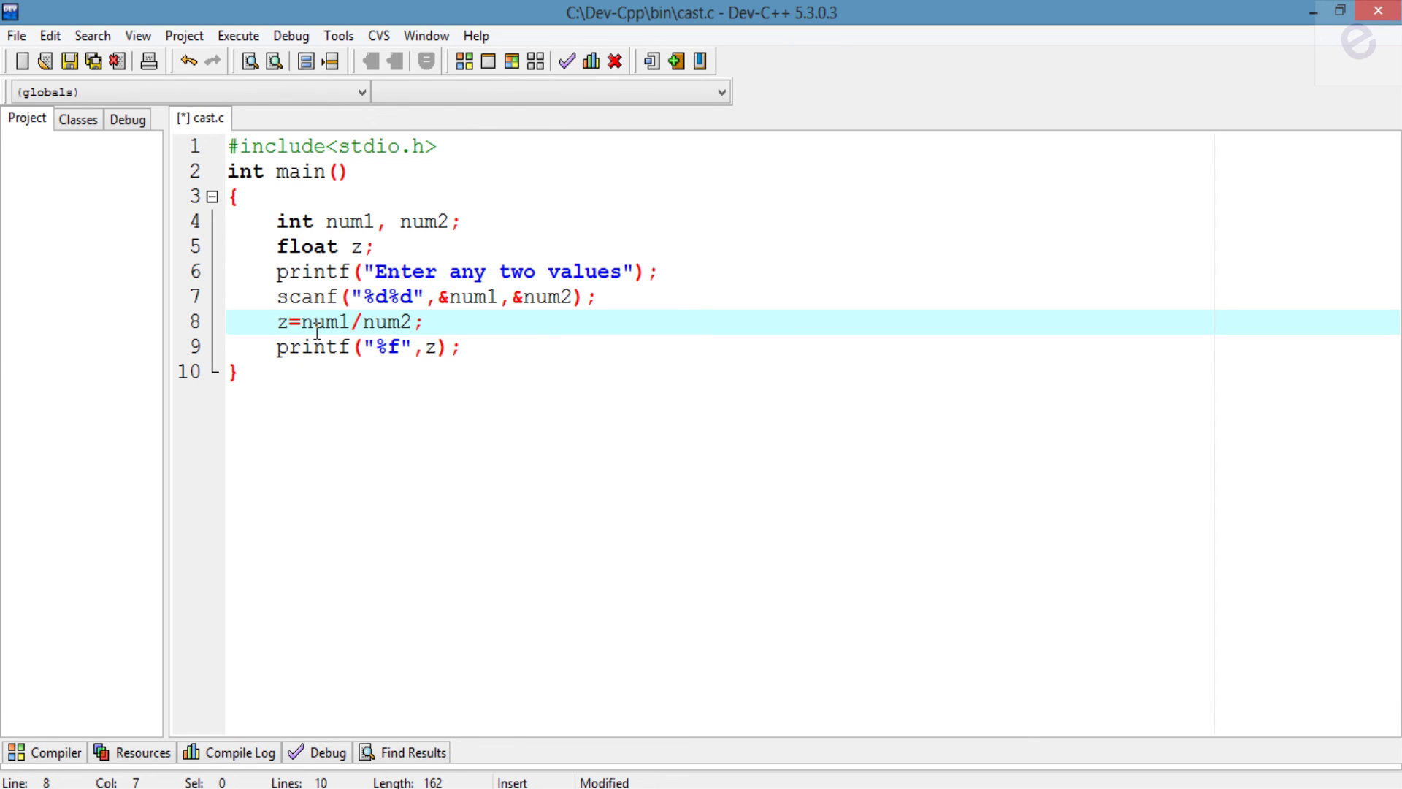
drag(325, 224, 277, 230)
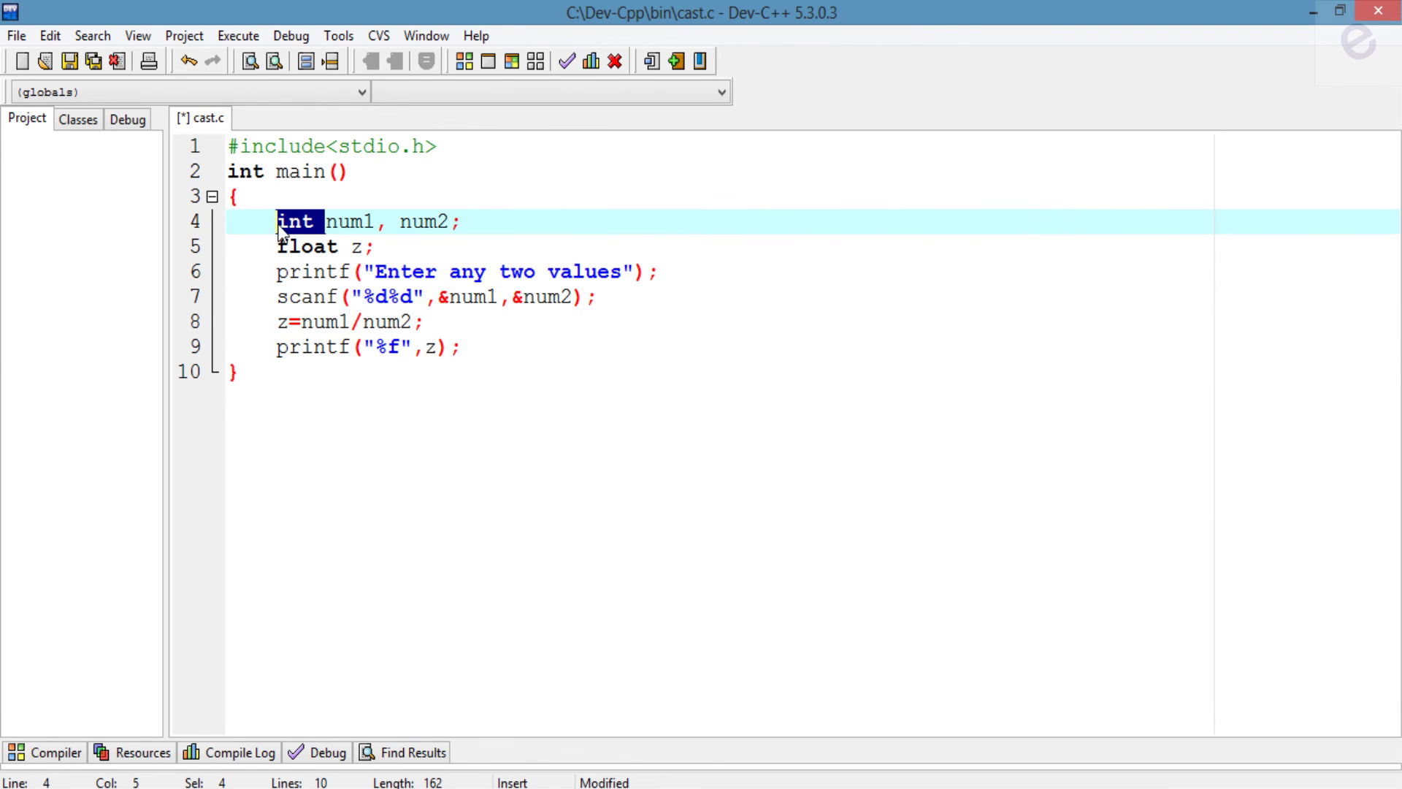
key(Delete)
text(folat)
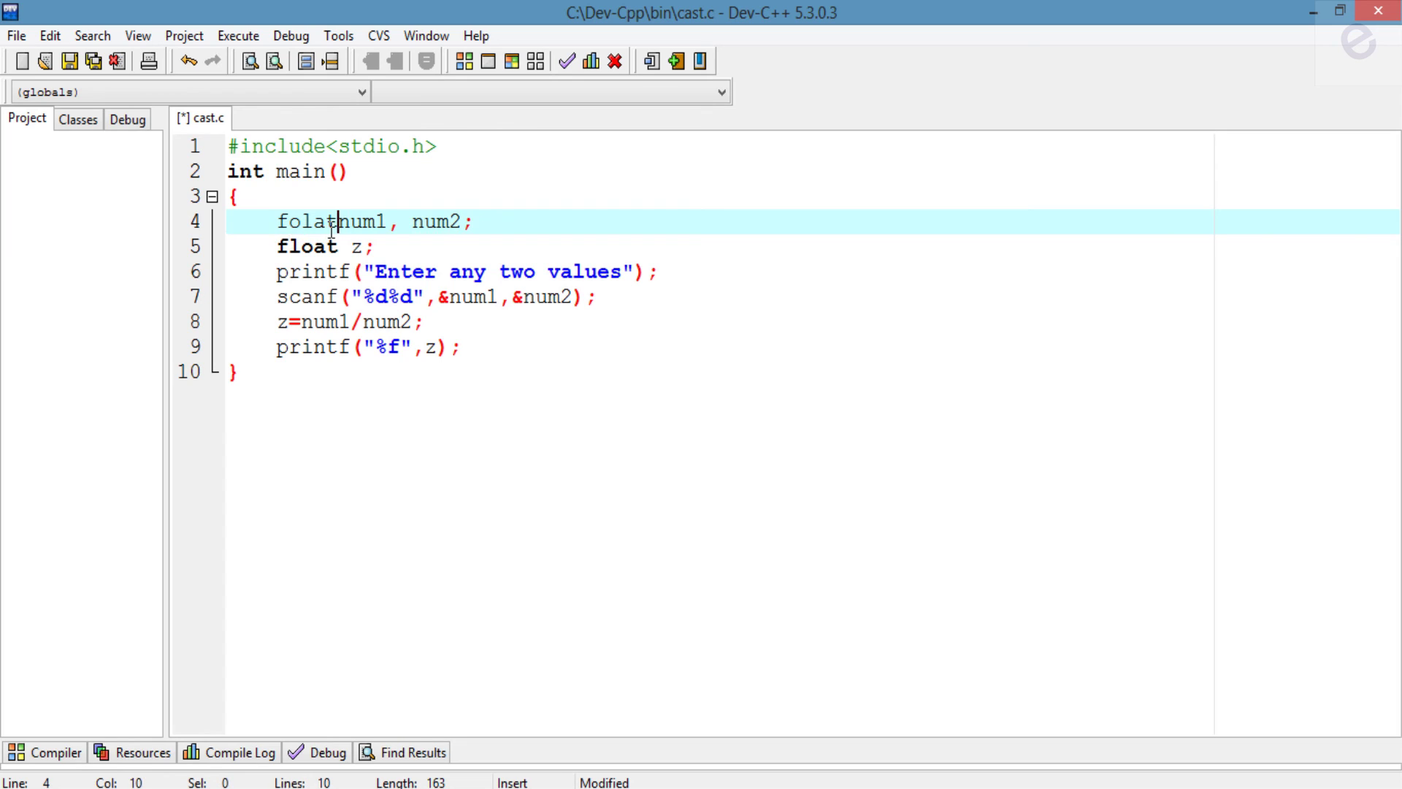
key(BackSpace)
key(BackSpace)
key(BackSpace)
key(BackSpace)
text(loat)
Step: Change the scanf format from "%d%d" to "%f%f"
click(401, 296)
key(BackSpace)
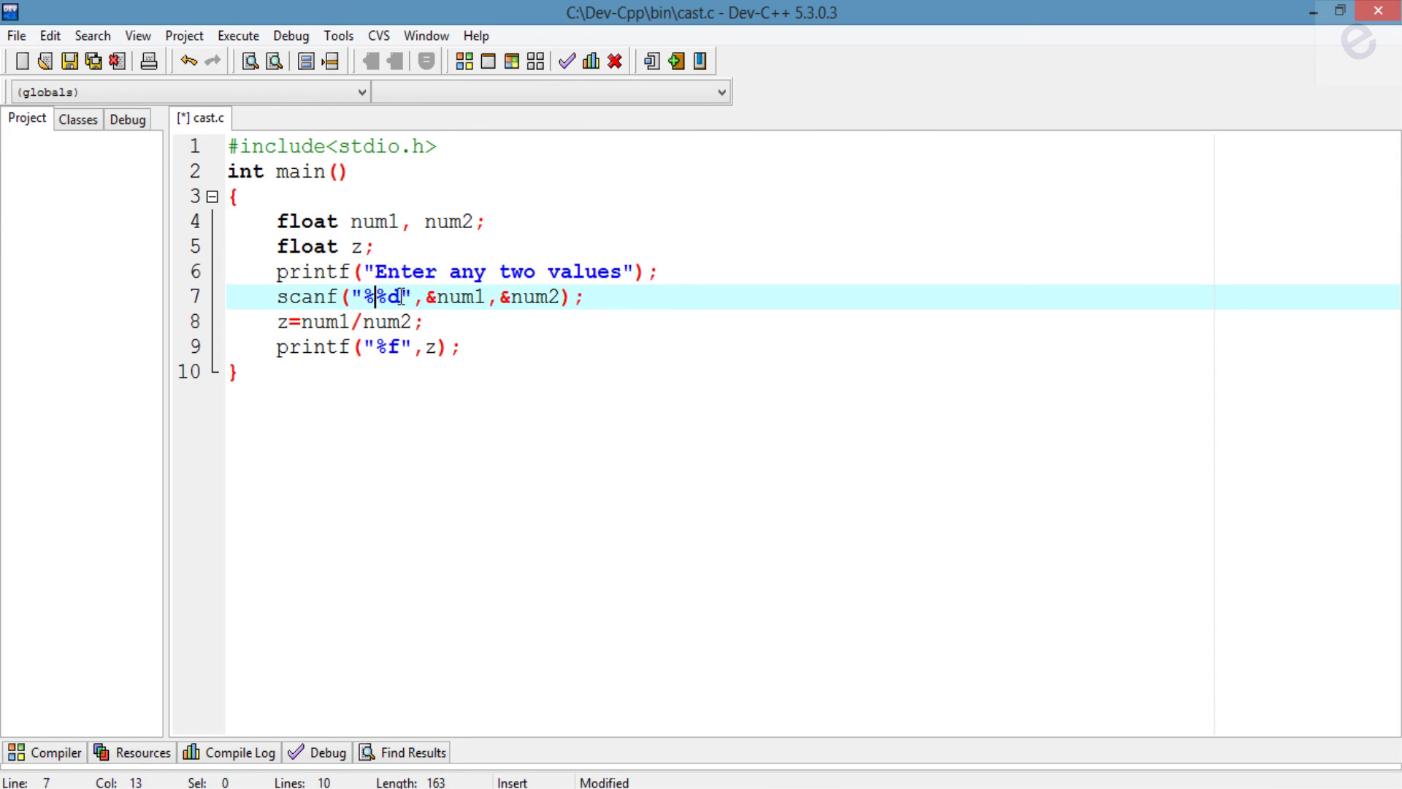
text(f)
key(Right)
key(Right)
key(BackSpace)
text(f)
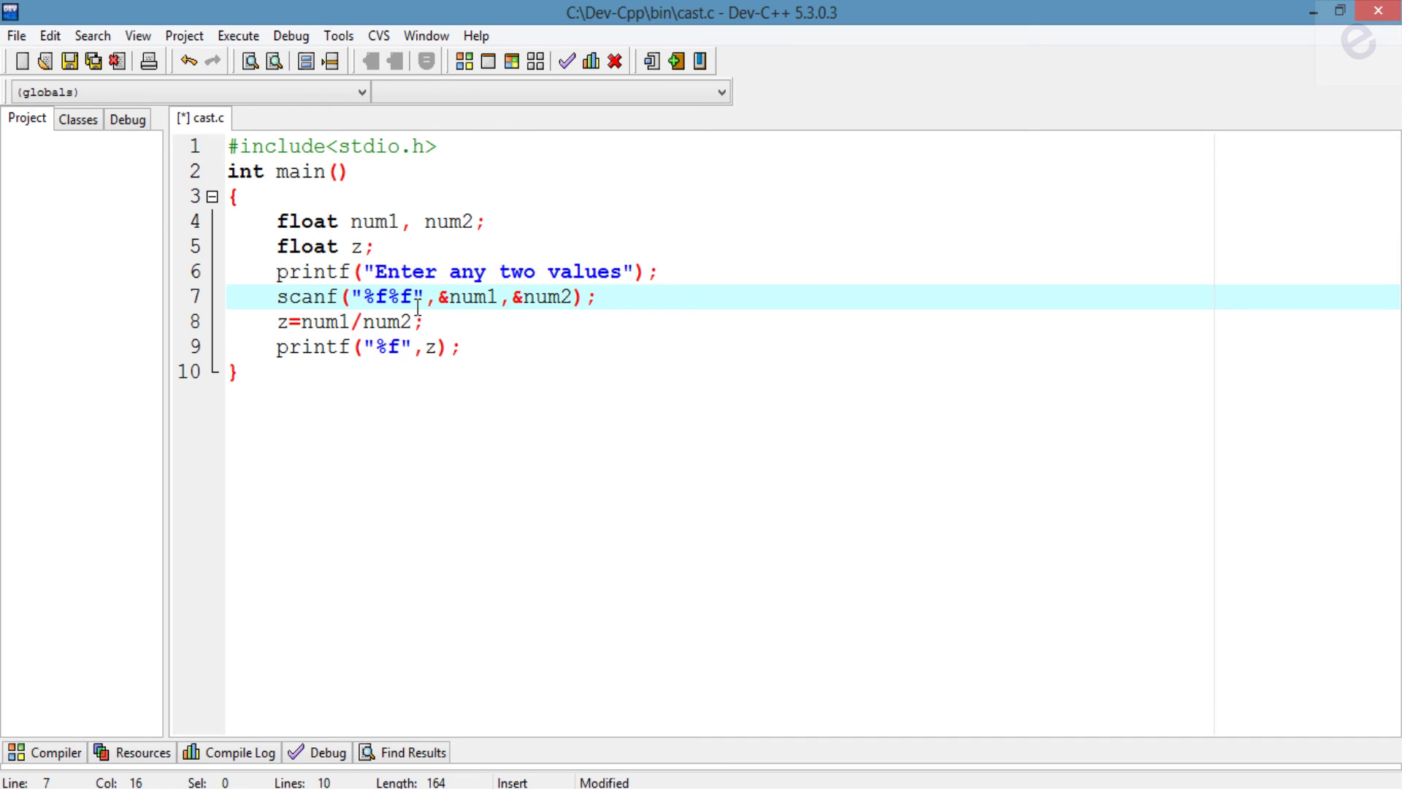
Step: Run the all-float version with 13 and 12, compare 1.083333 against the code, then close the console
click(238, 35)
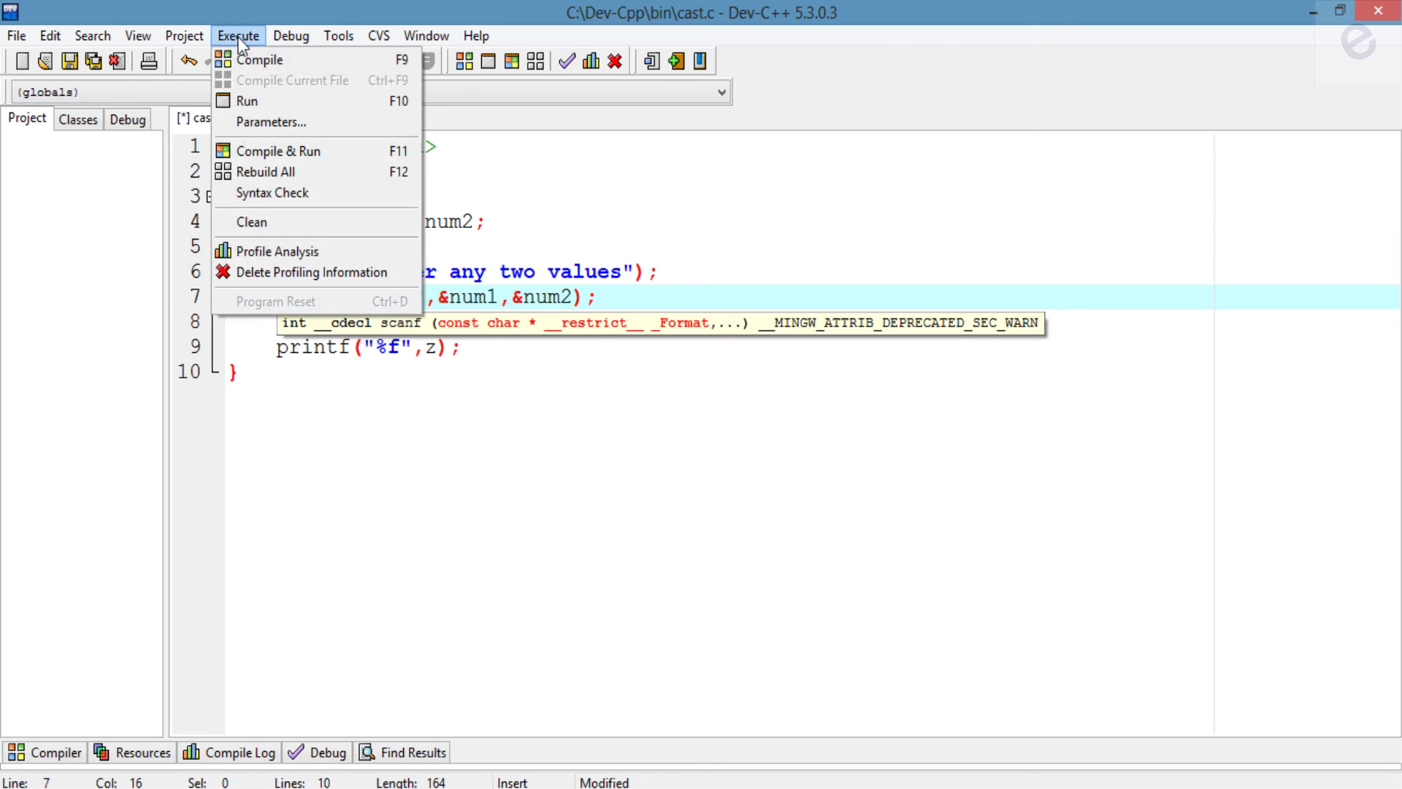
click(254, 150)
text(13)
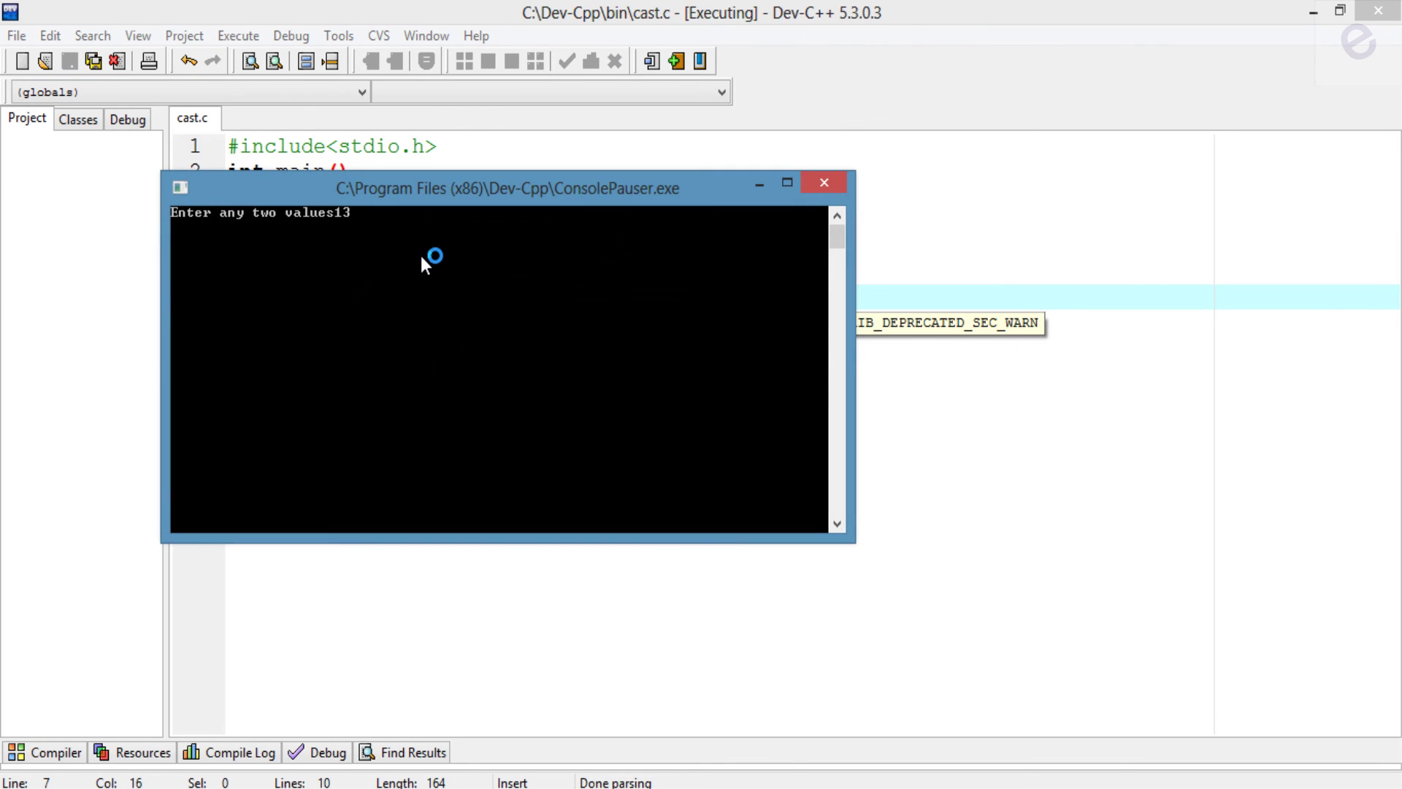
key(Return)
text(12)
key(Return)
drag(339, 200, 498, 405)
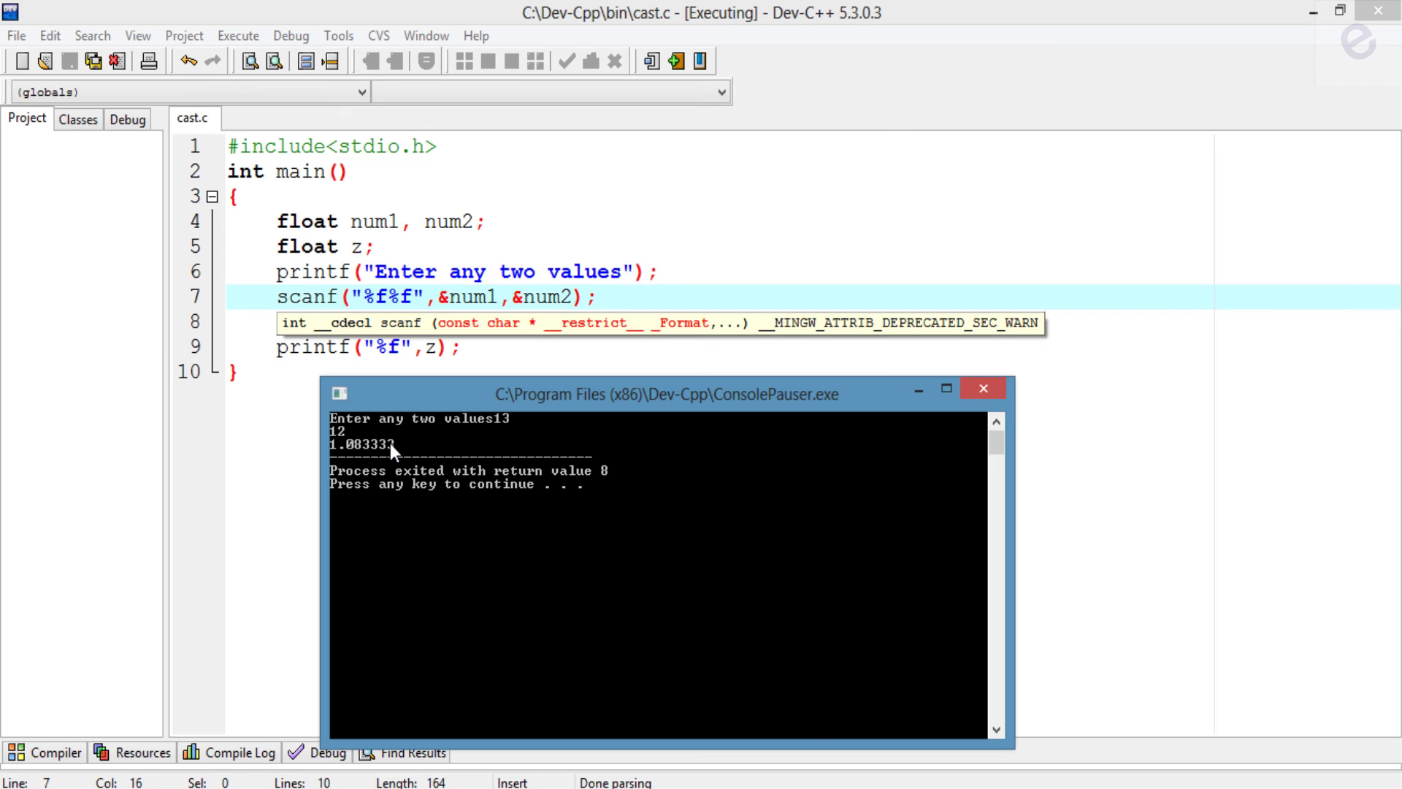
click(983, 388)
click(428, 297)
click(504, 349)
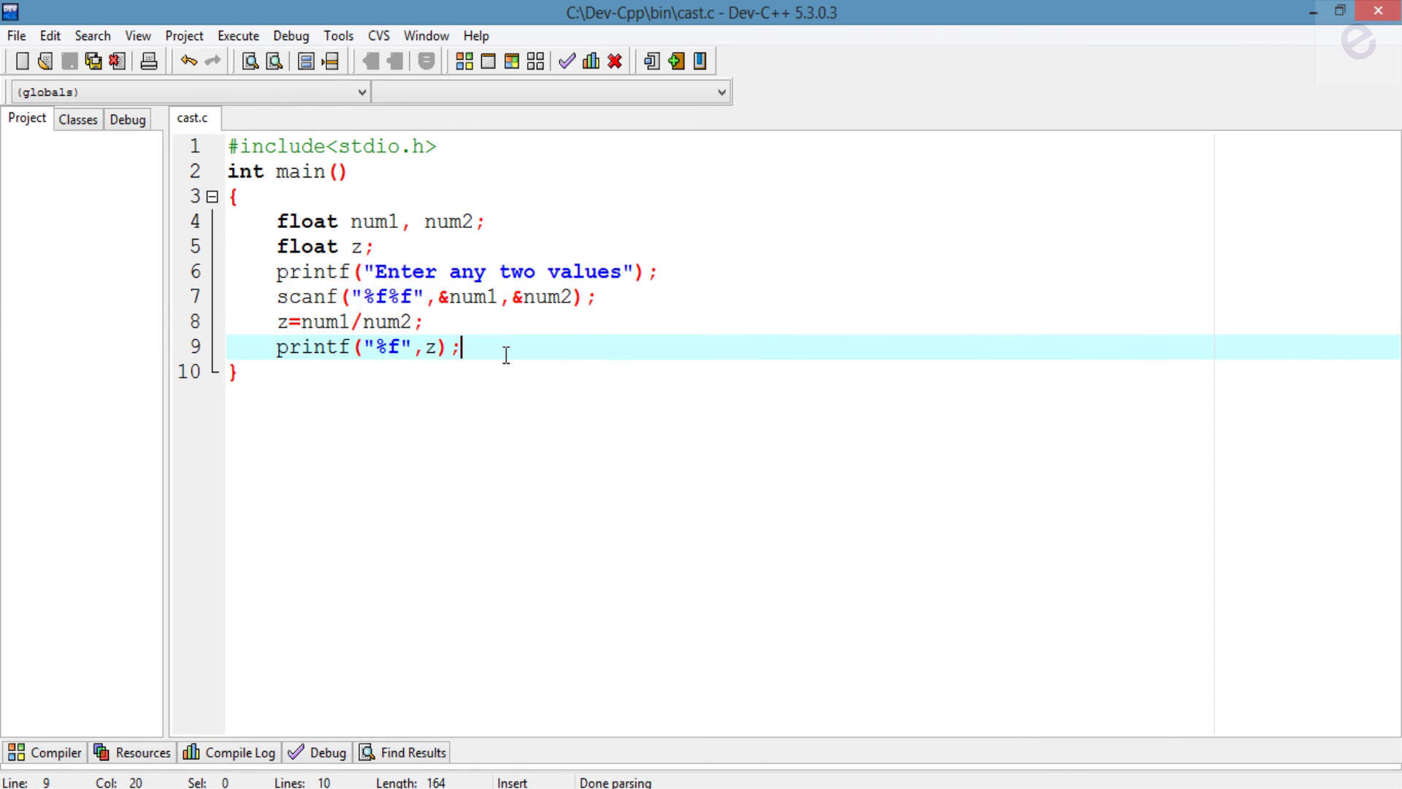